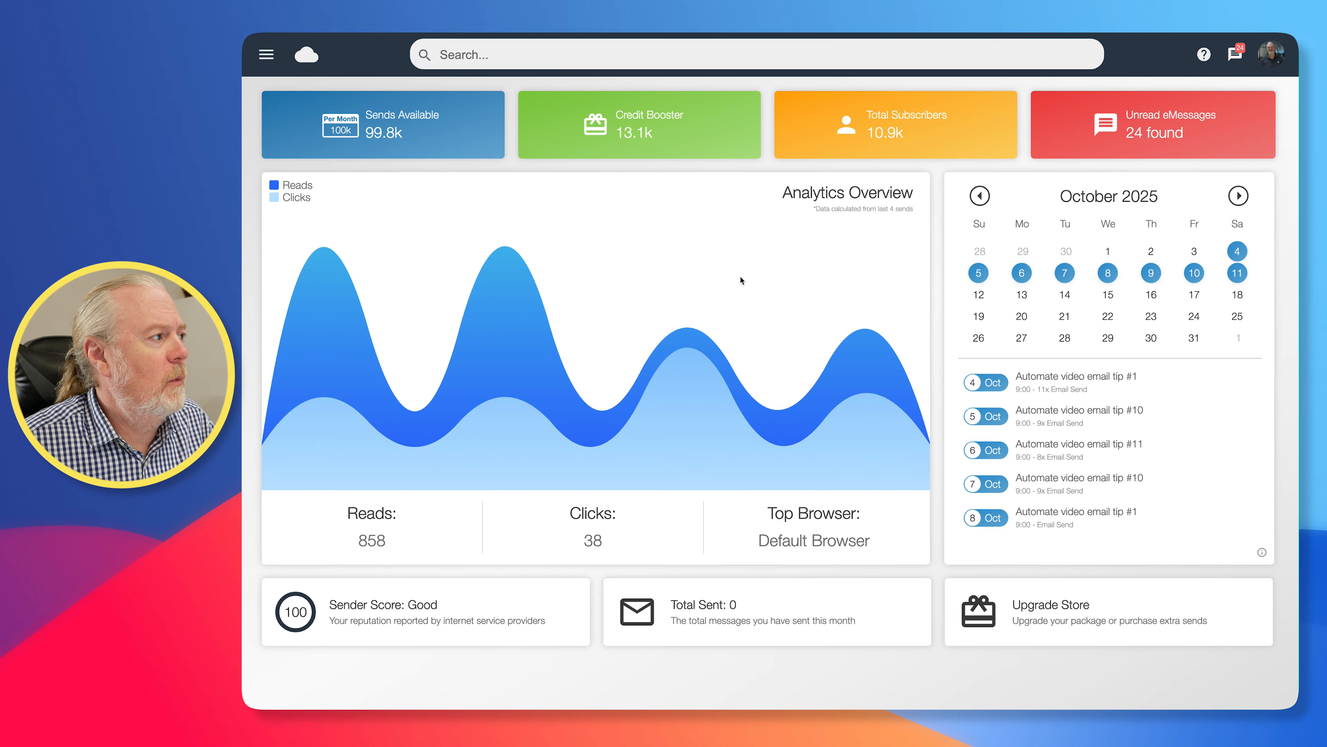
Start a new mailing list import and attach the CSV contact database
left_click(267, 55)
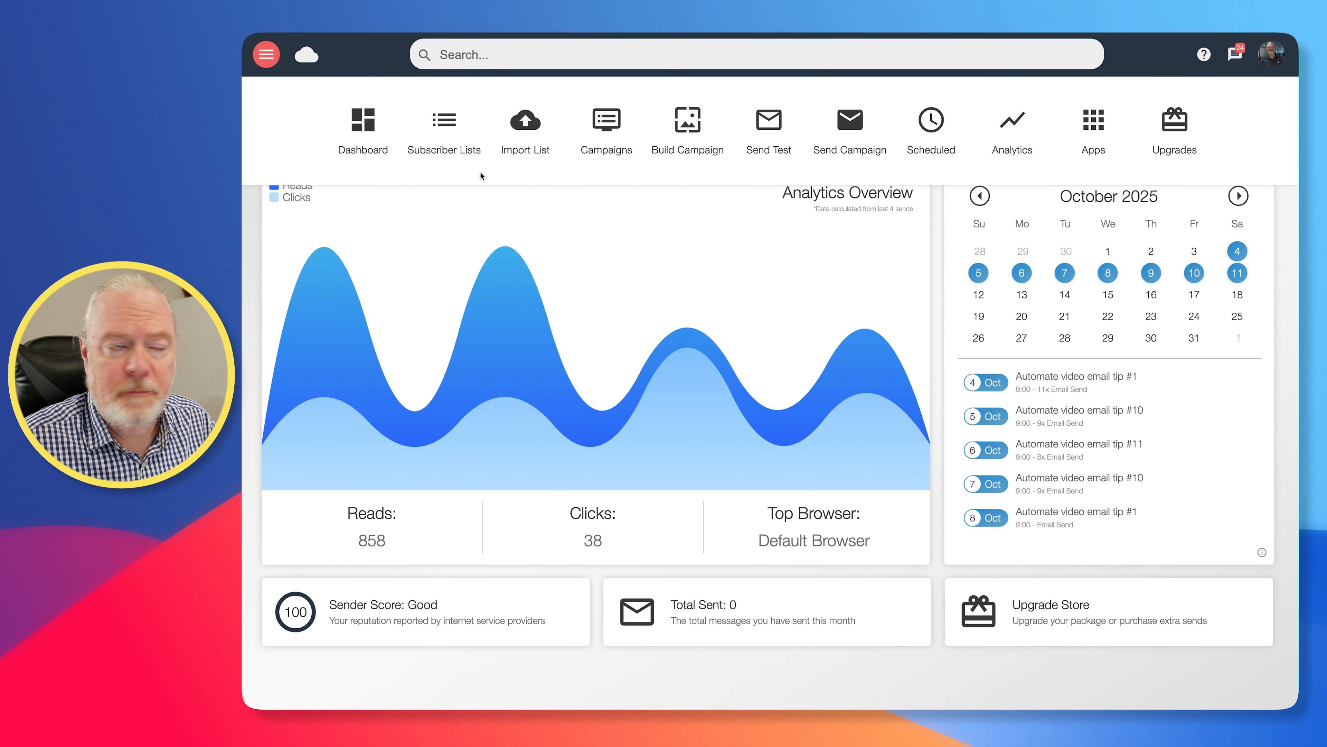
left_click(527, 124)
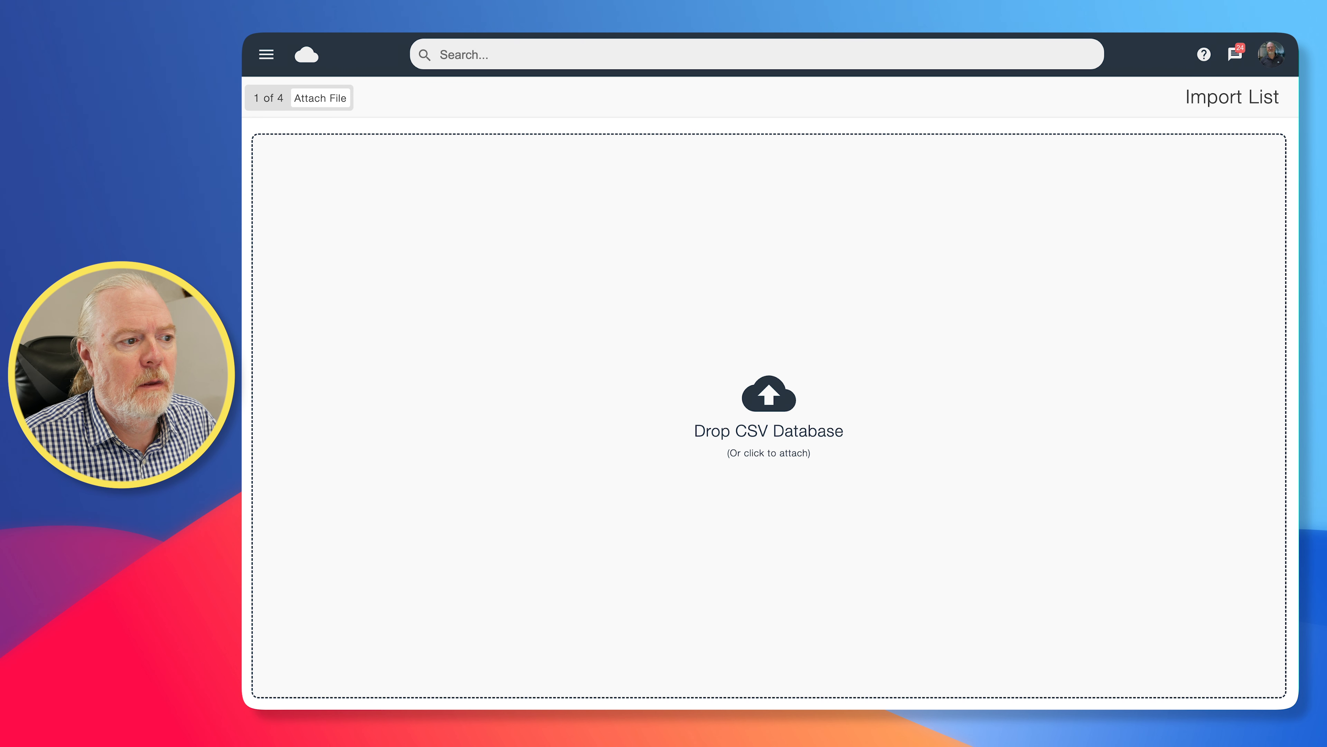
left_click_drag(251, 73, 770, 338)
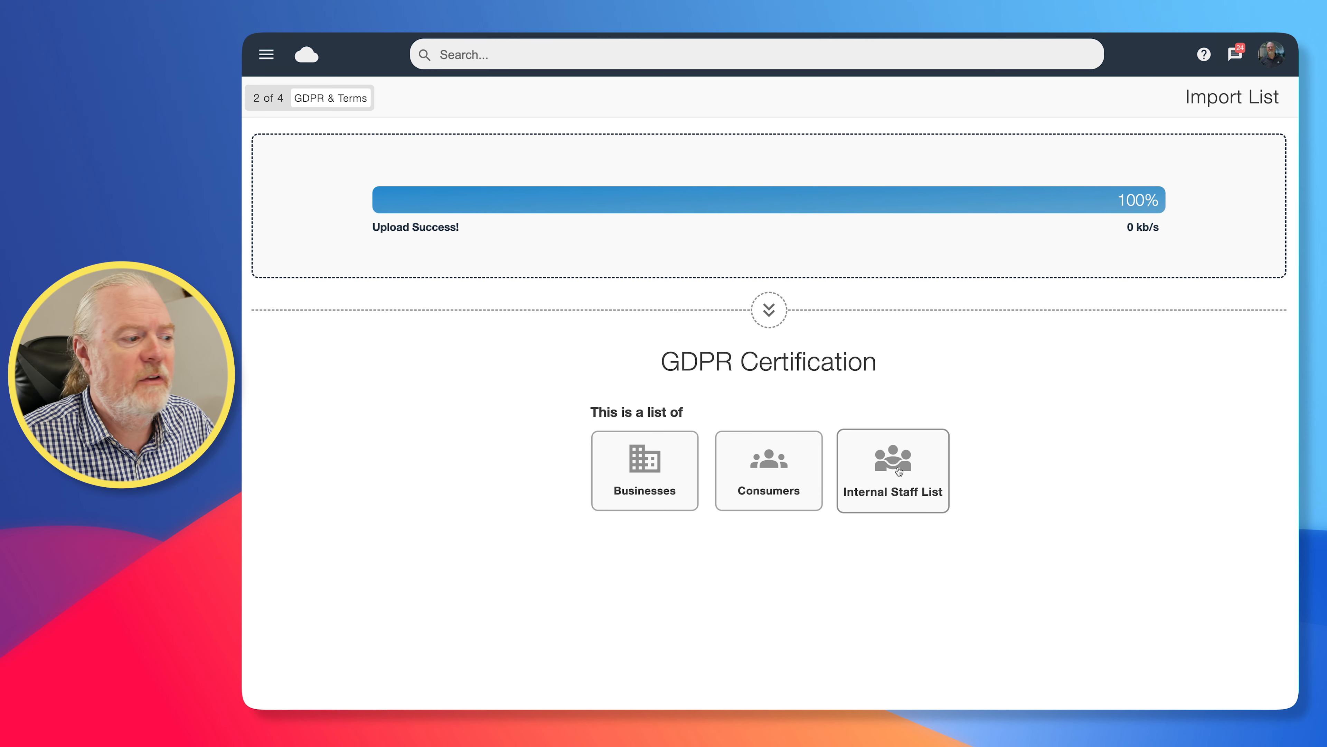
Certify the uploaded list as a list of Businesses that was gathered by Ourselves
left_click(642, 466)
left_click(676, 317)
left_click(644, 223)
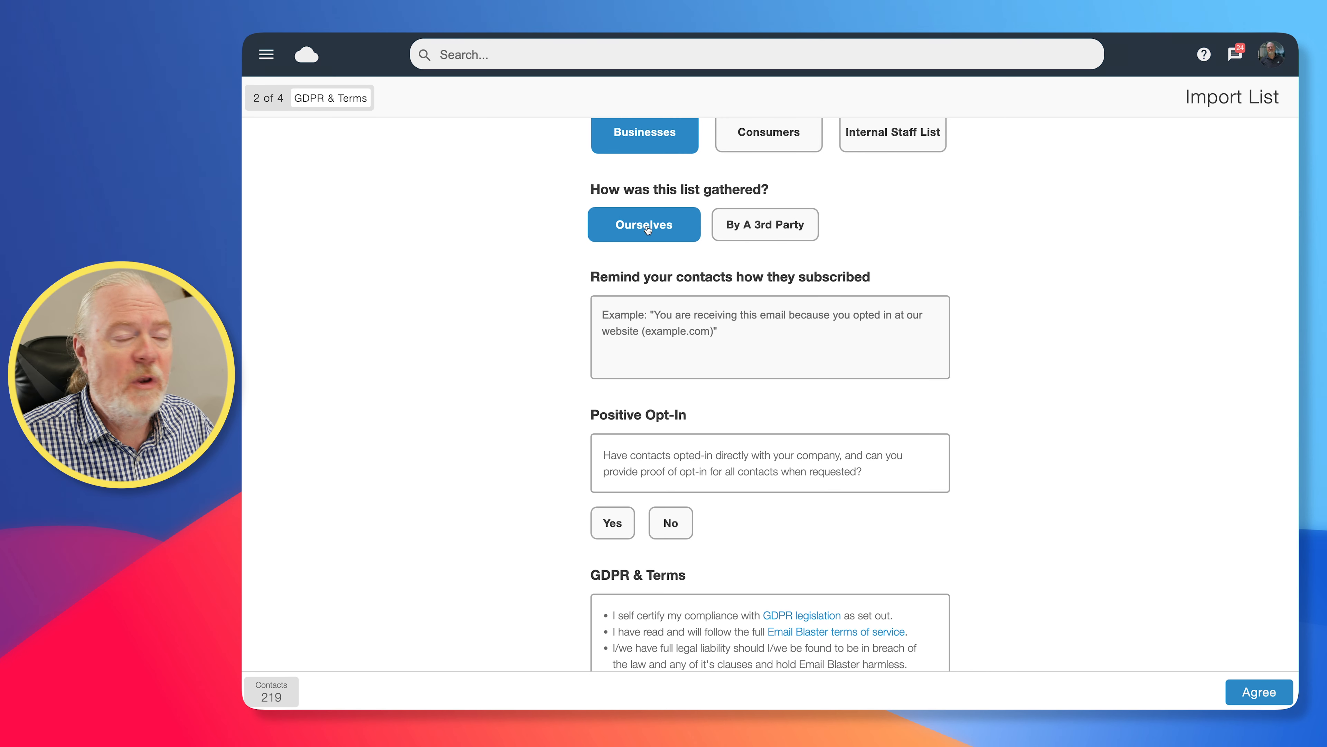
Enter the subscription reminder "You are receiving this email as a previous client of ours."
left_click(669, 315)
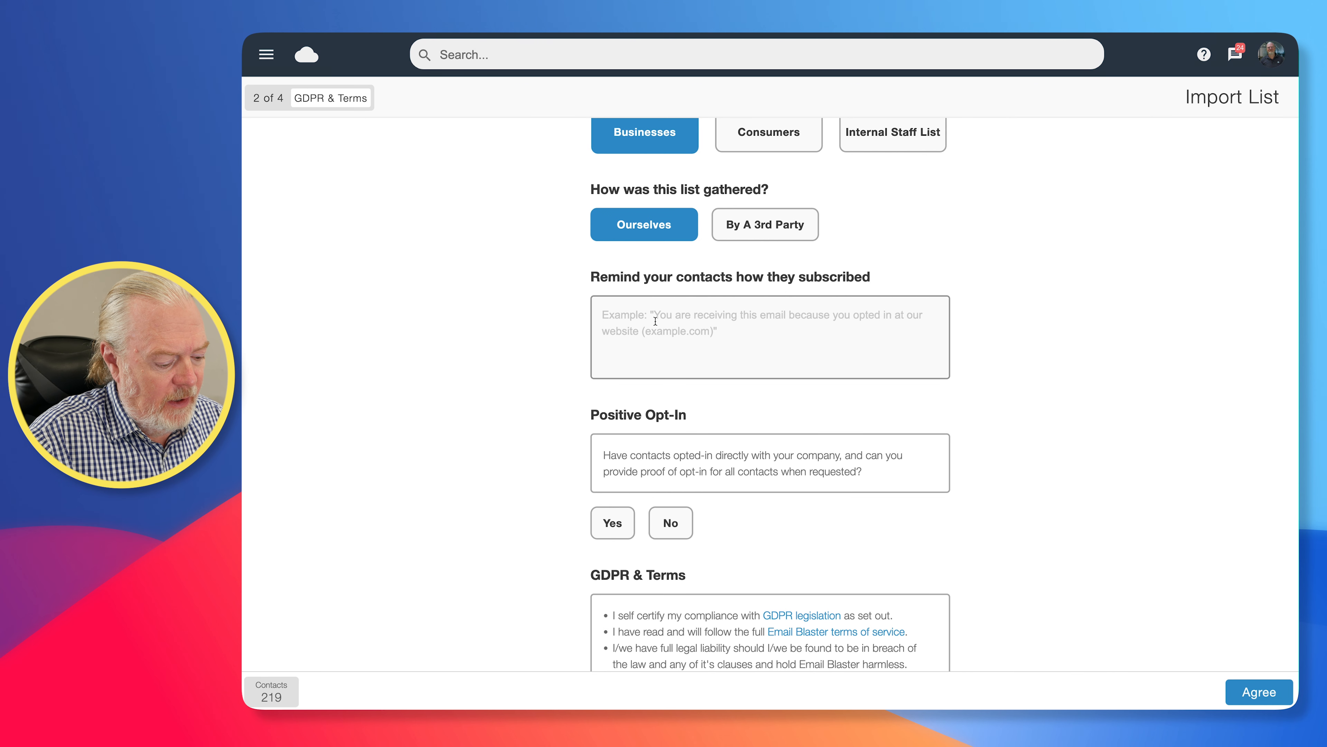
left_click(654, 320)
type("You are receiving this email as a previous client of ours.")
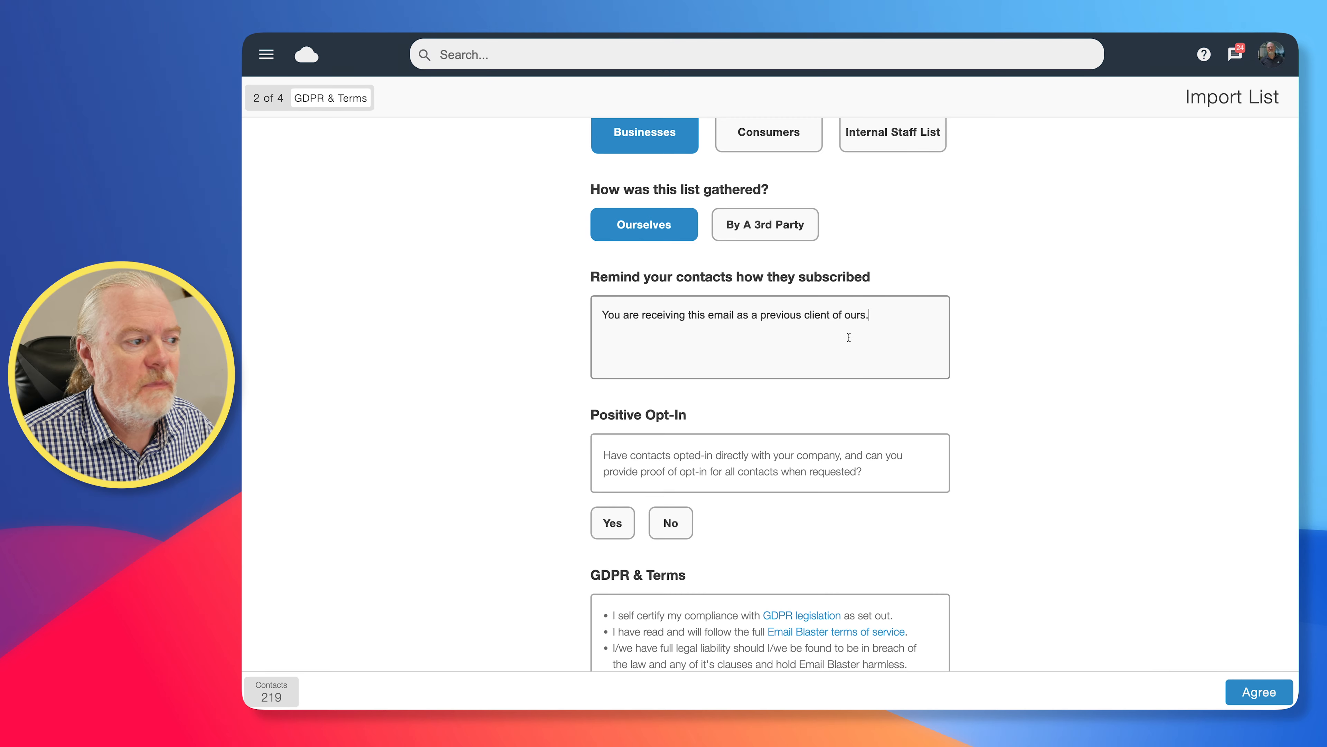
left_click_drag(869, 315, 611, 318)
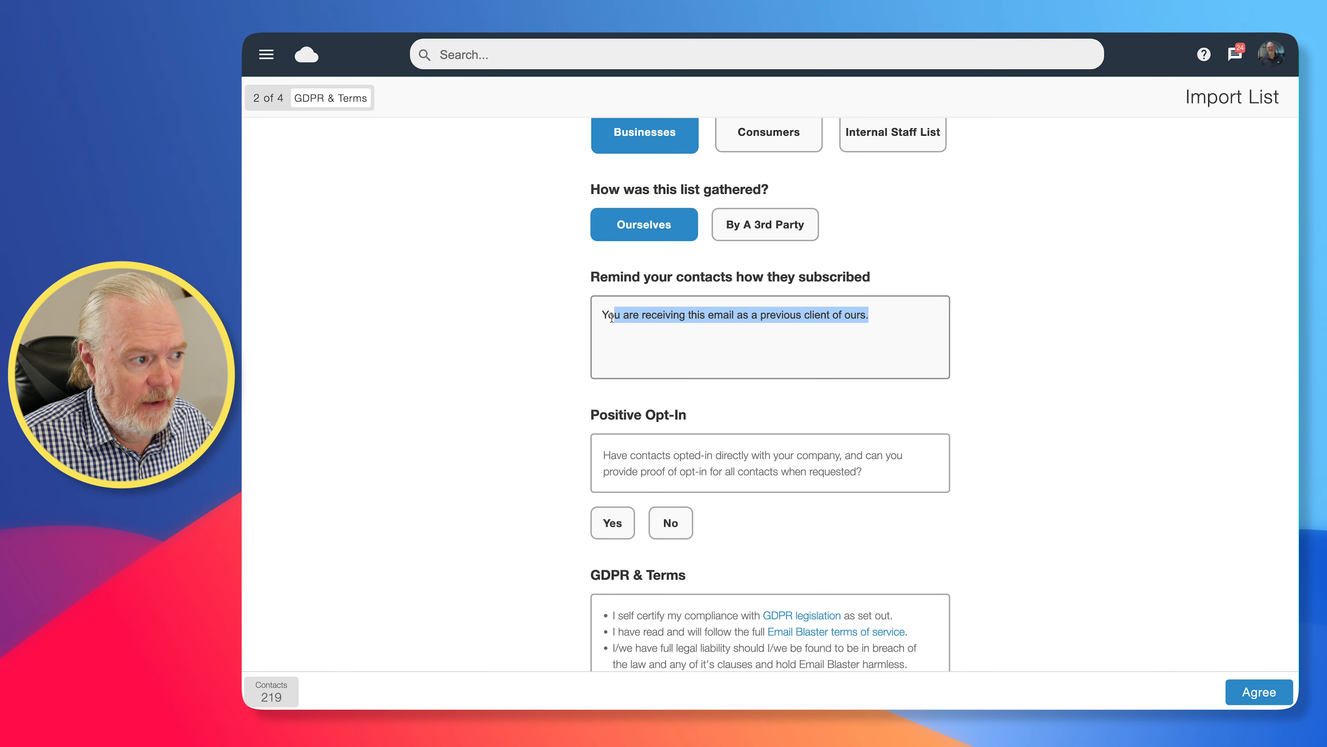
left_click(704, 344)
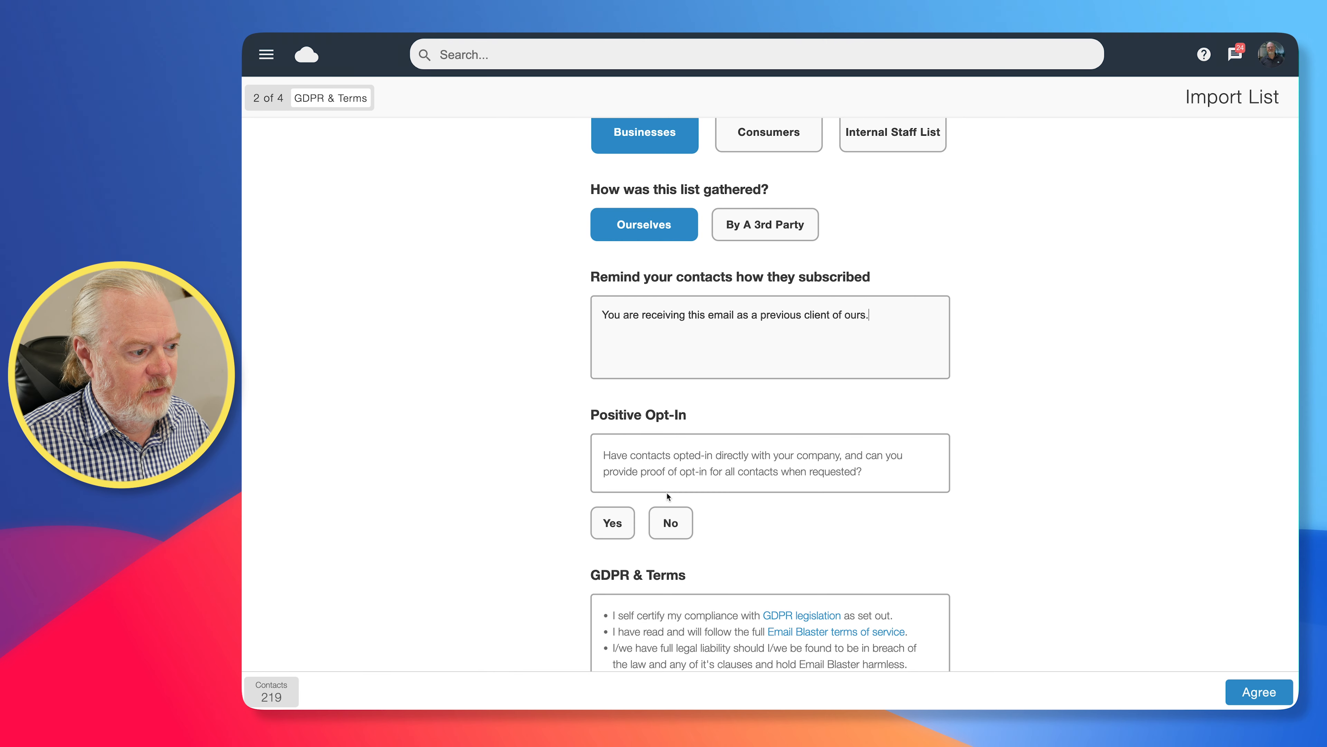
Answer Yes to the positive opt-in question and agree to the GDPR and service terms
left_click(612, 523)
scroll(799, 482, "down", 2)
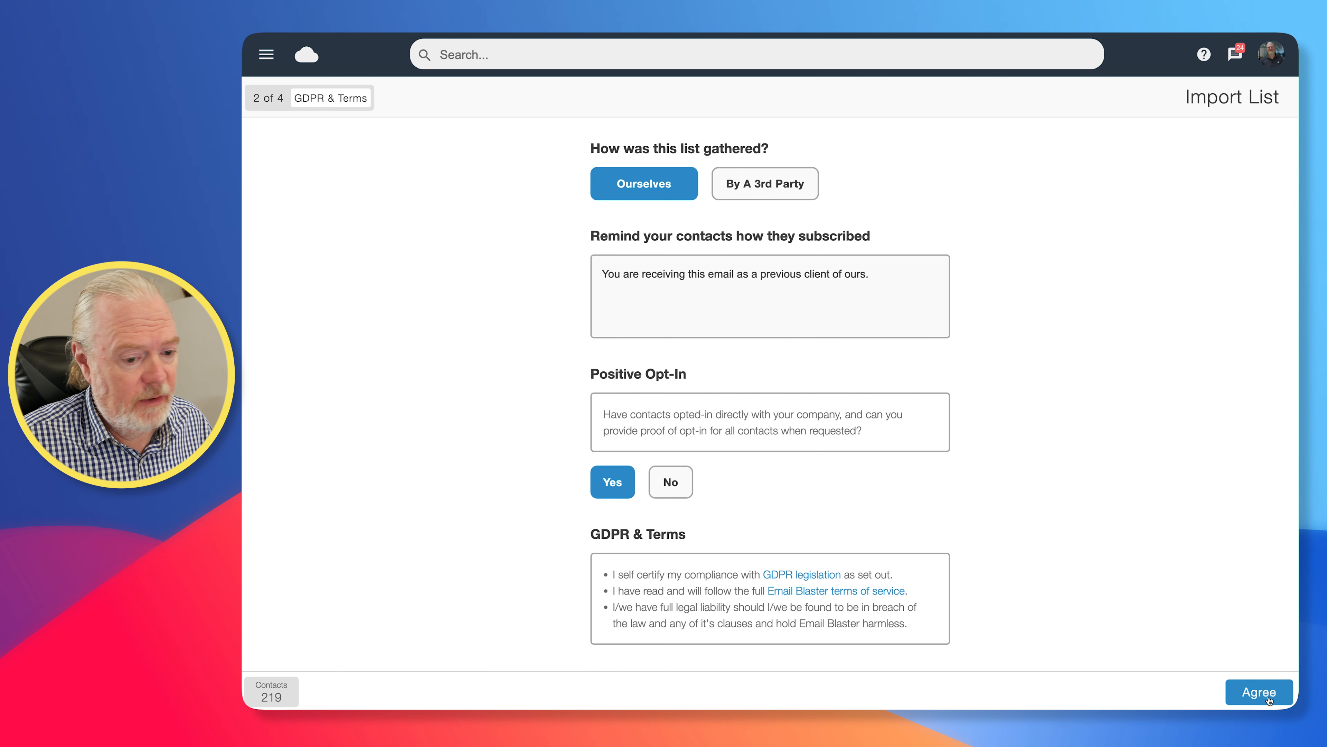
scroll(1262, 696, "down", 1)
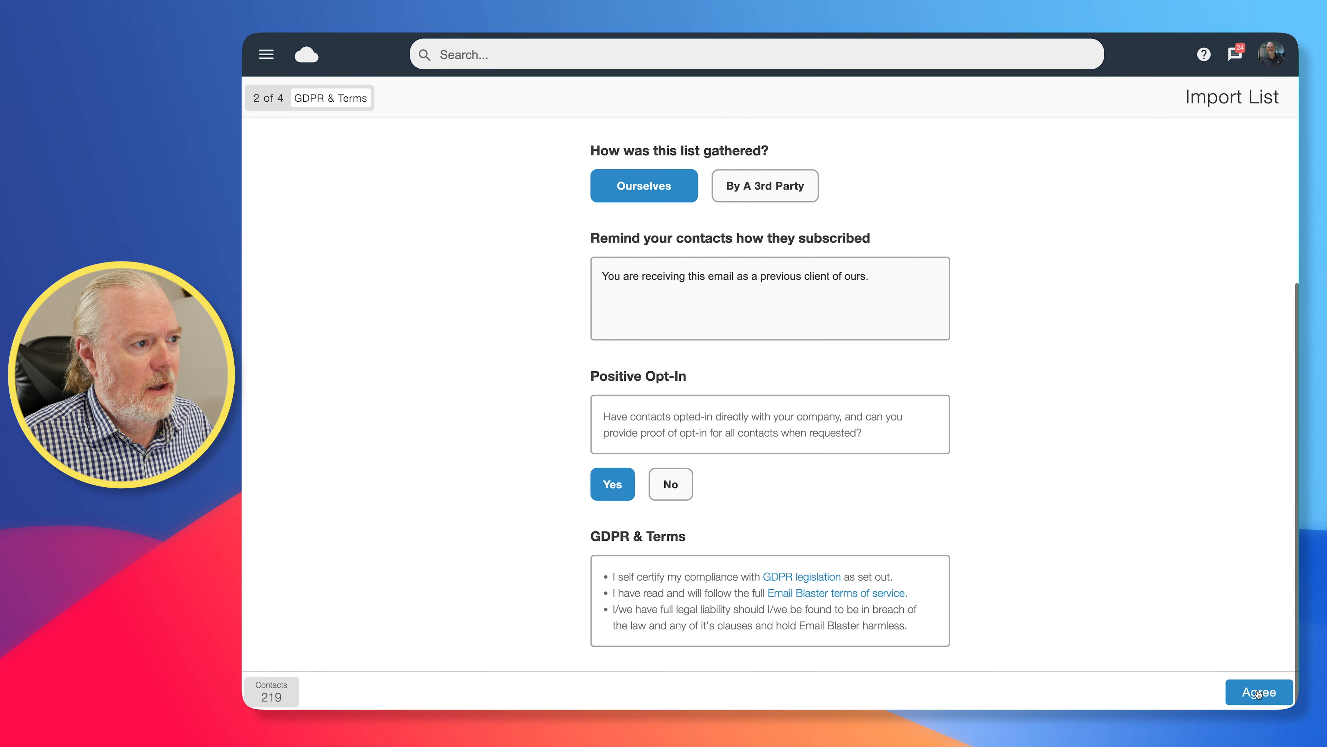
left_click(1259, 693)
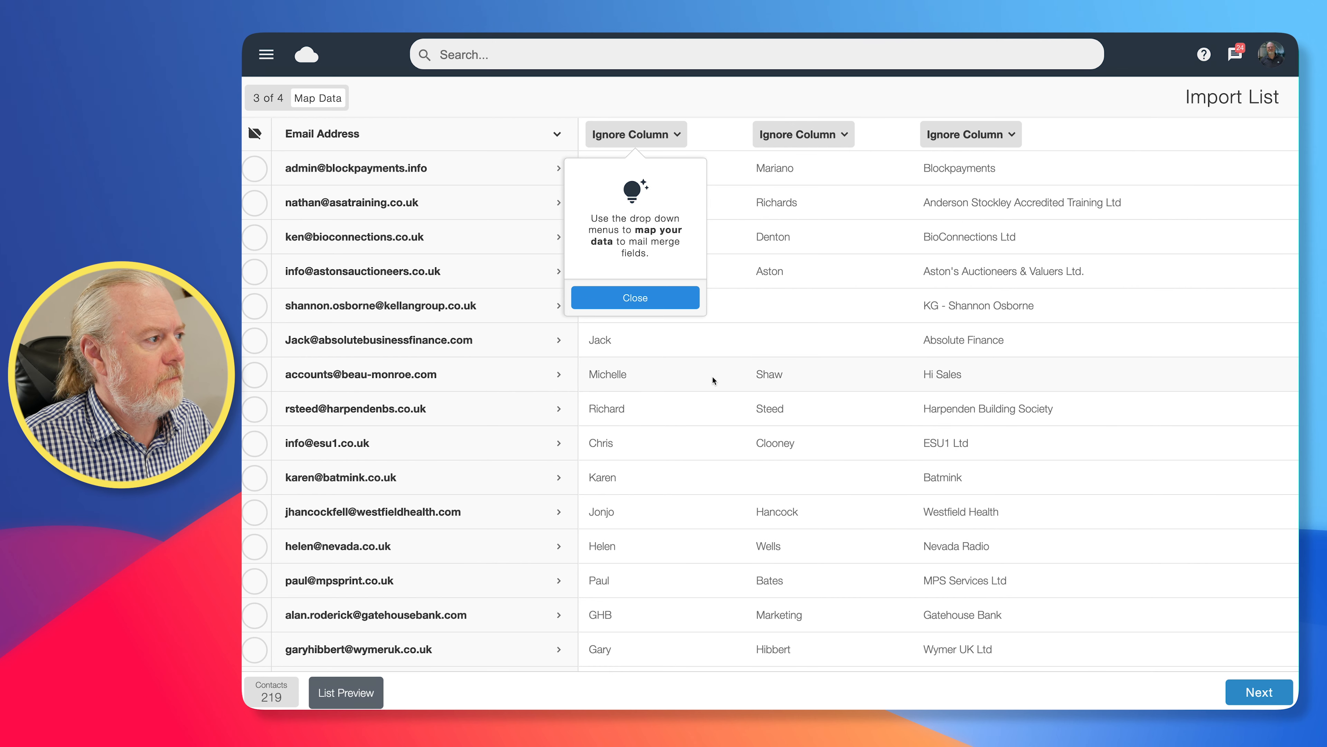
Map the three ignored columns to First Name, Last Name and Company Name, and proceed to saving the list
left_click(661, 301)
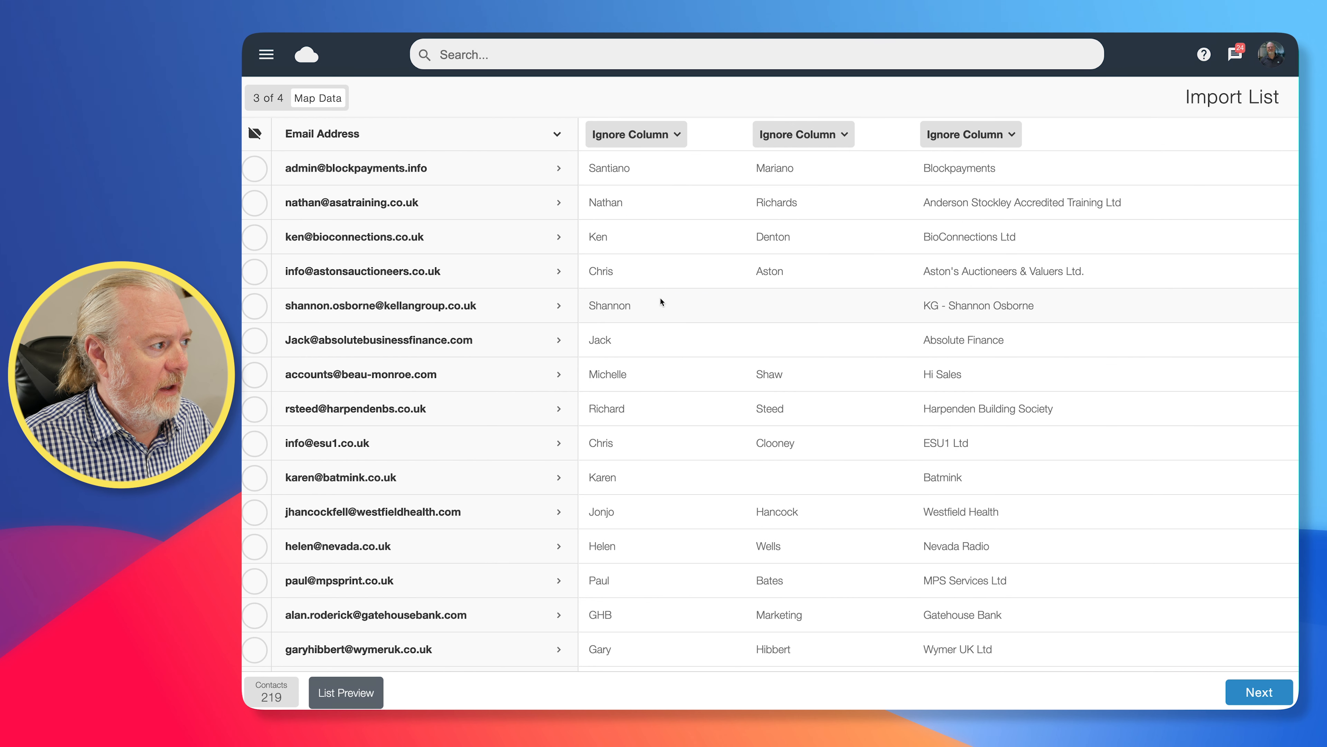
scroll(342, 224, "down", 3)
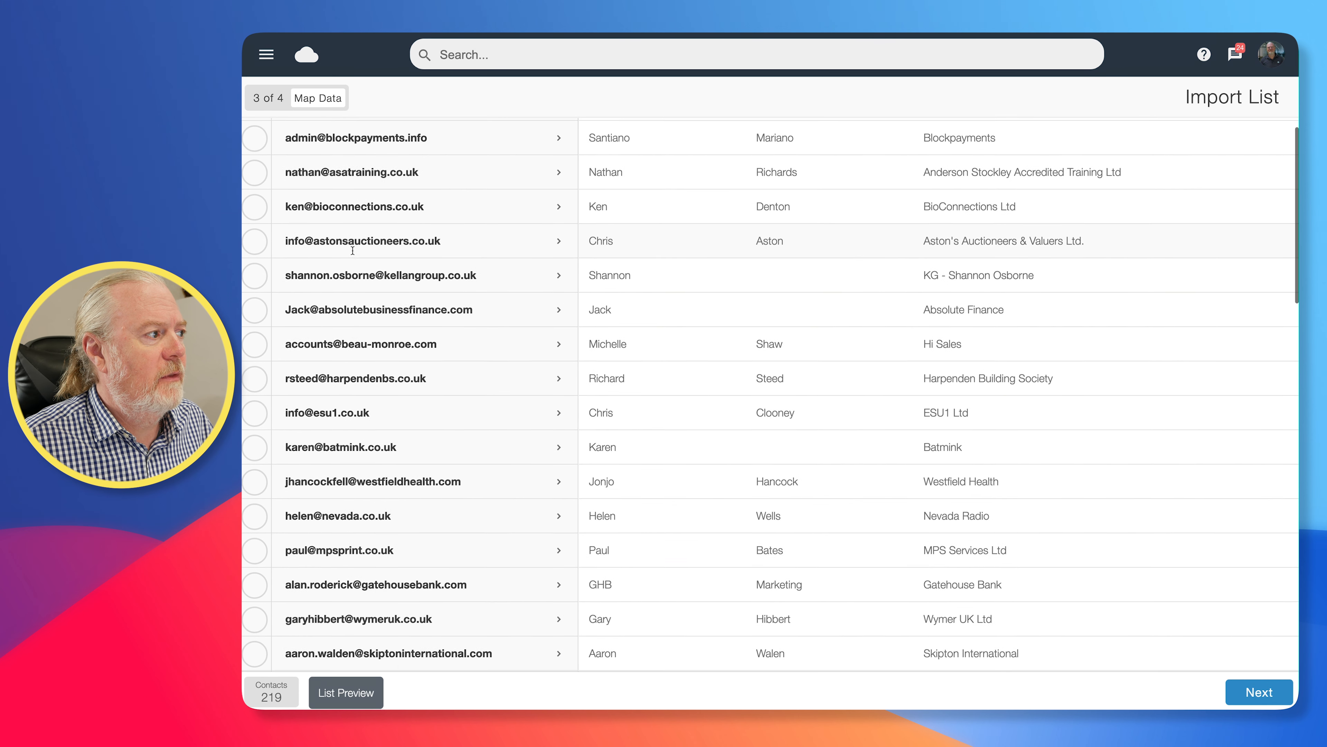
scroll(353, 201, "up", 3)
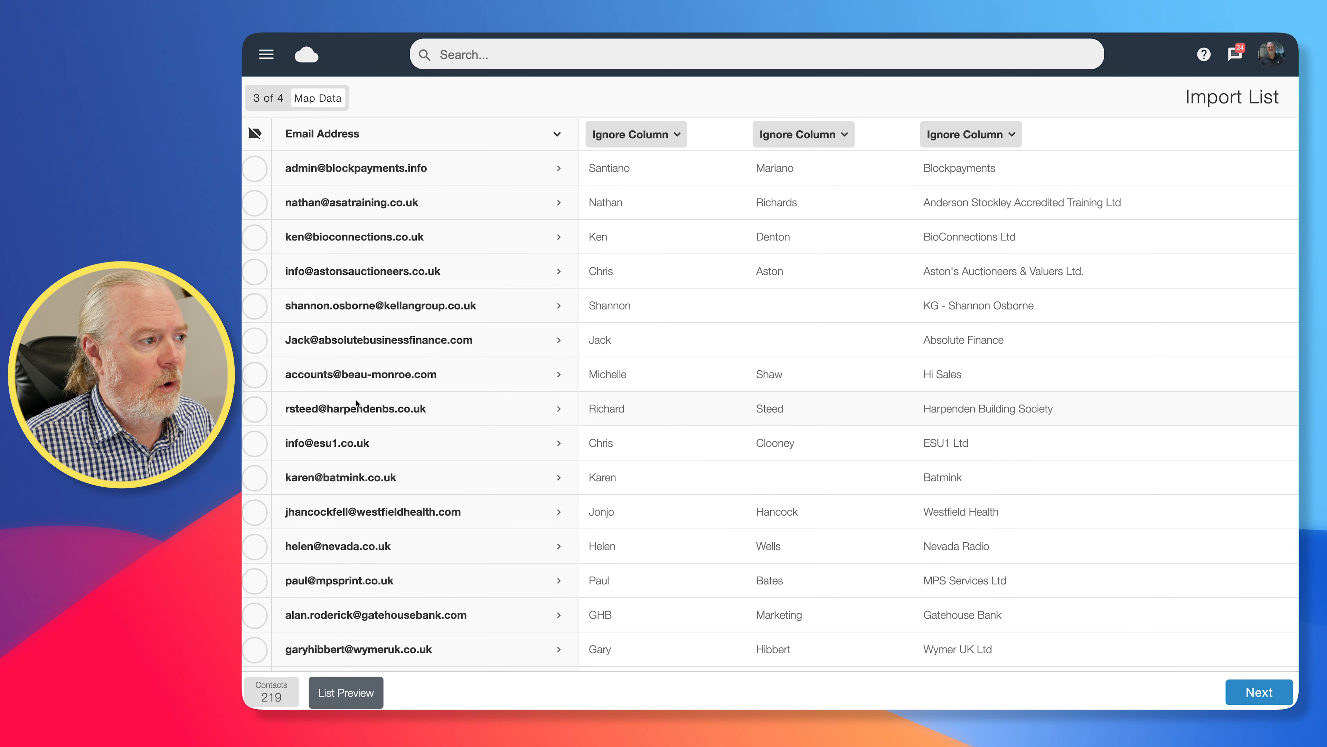
left_click(658, 135)
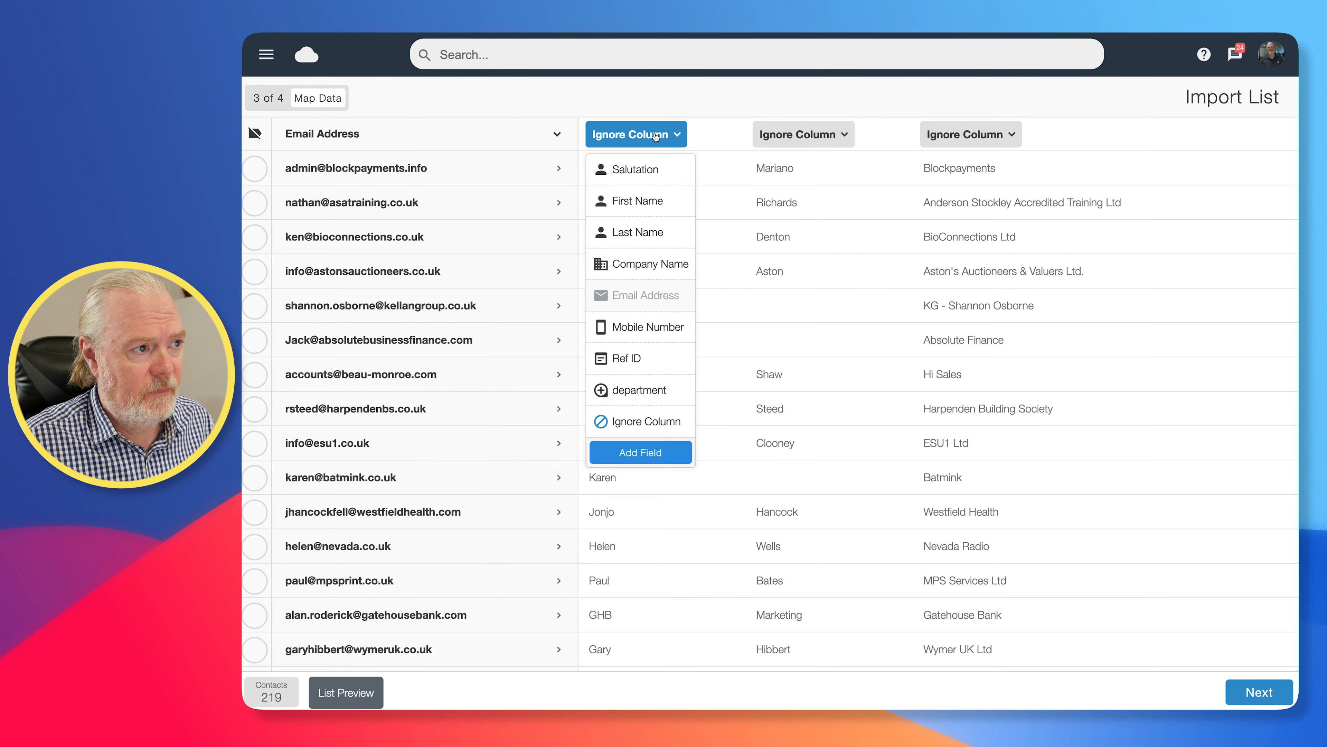
left_click(649, 204)
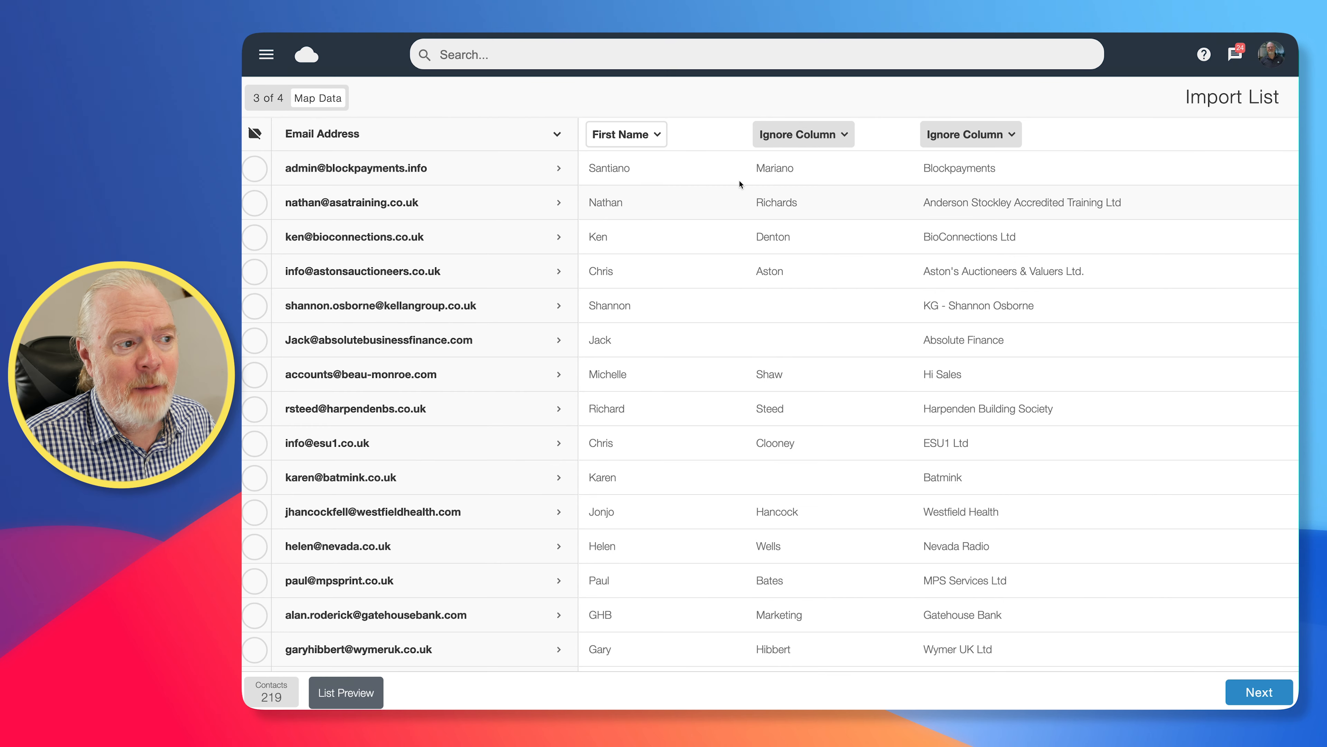
left_click(829, 135)
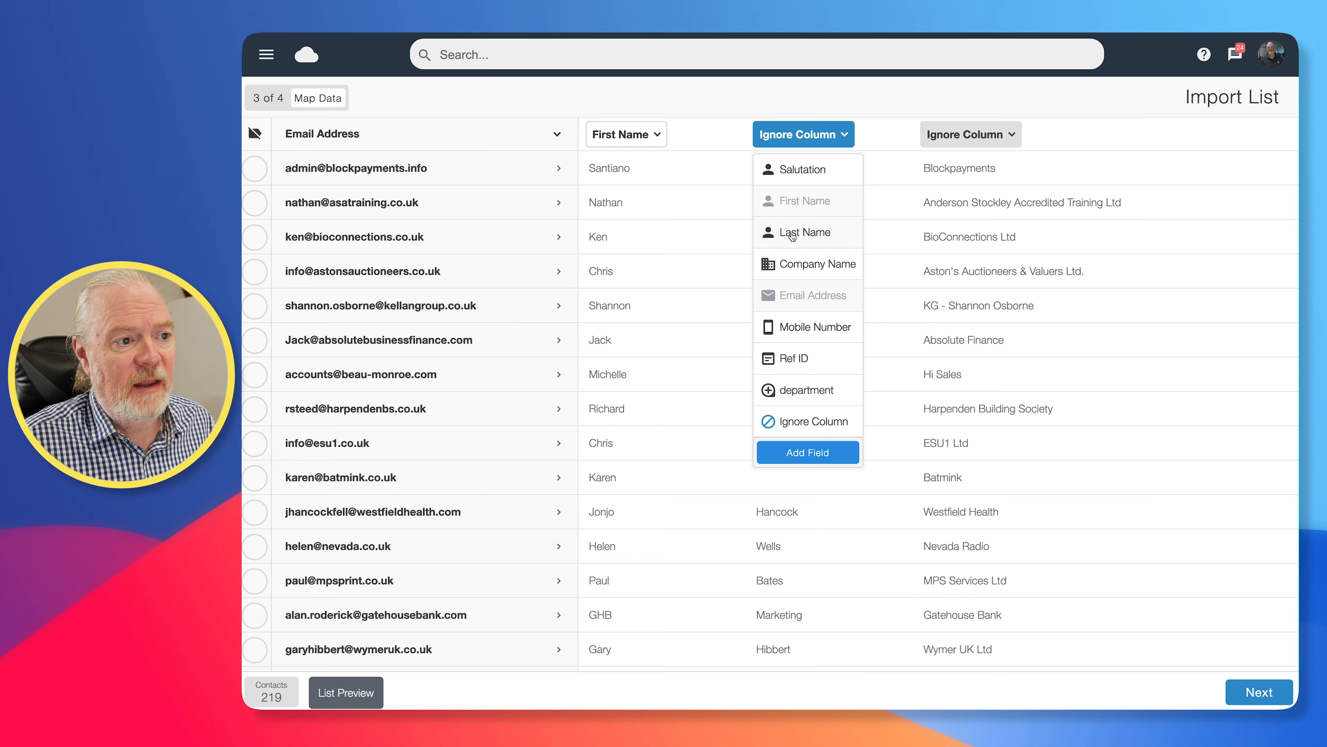
left_click(792, 236)
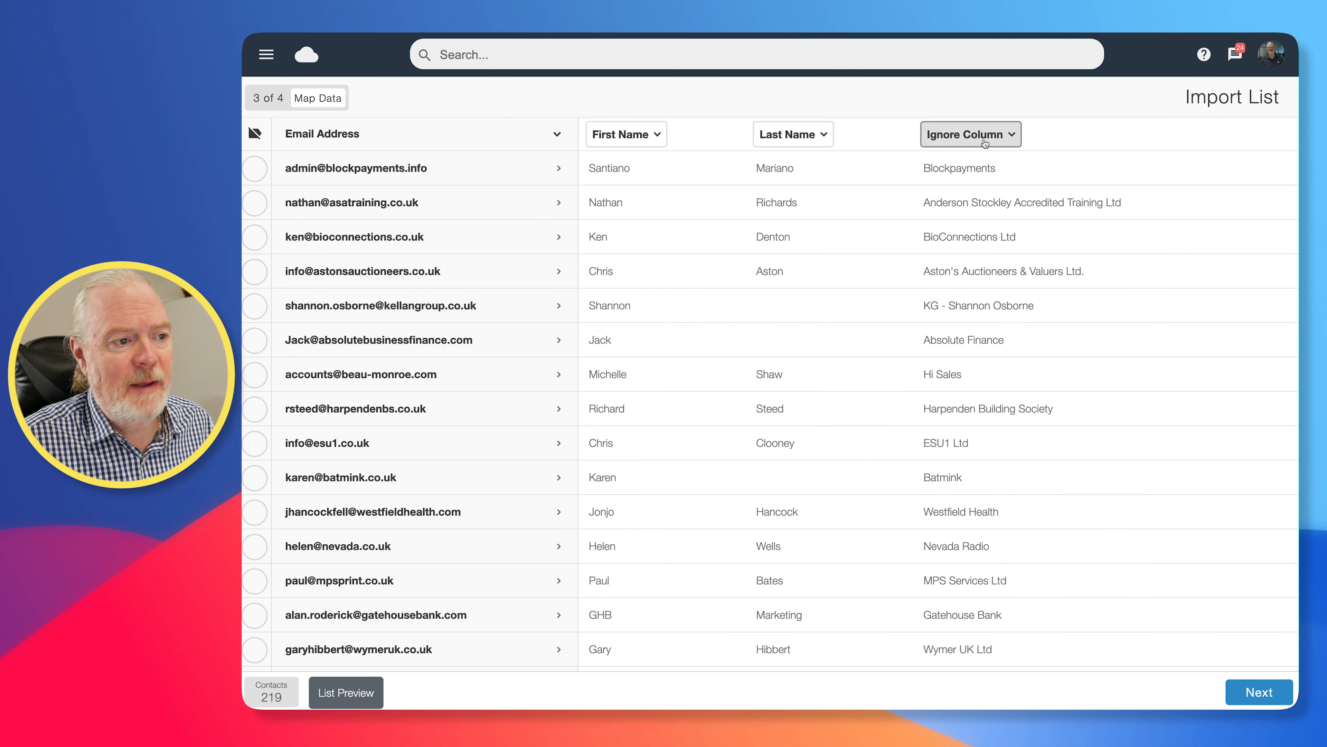
left_click(985, 143)
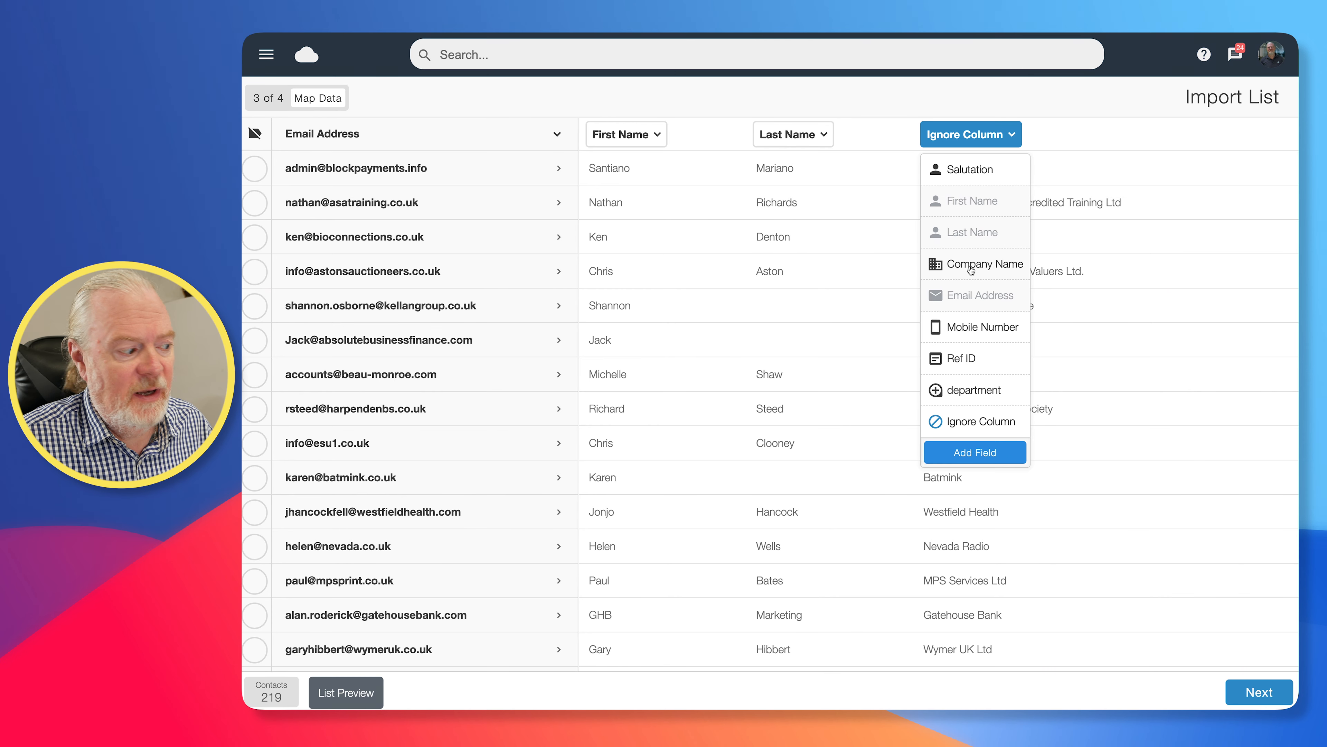
left_click(970, 267)
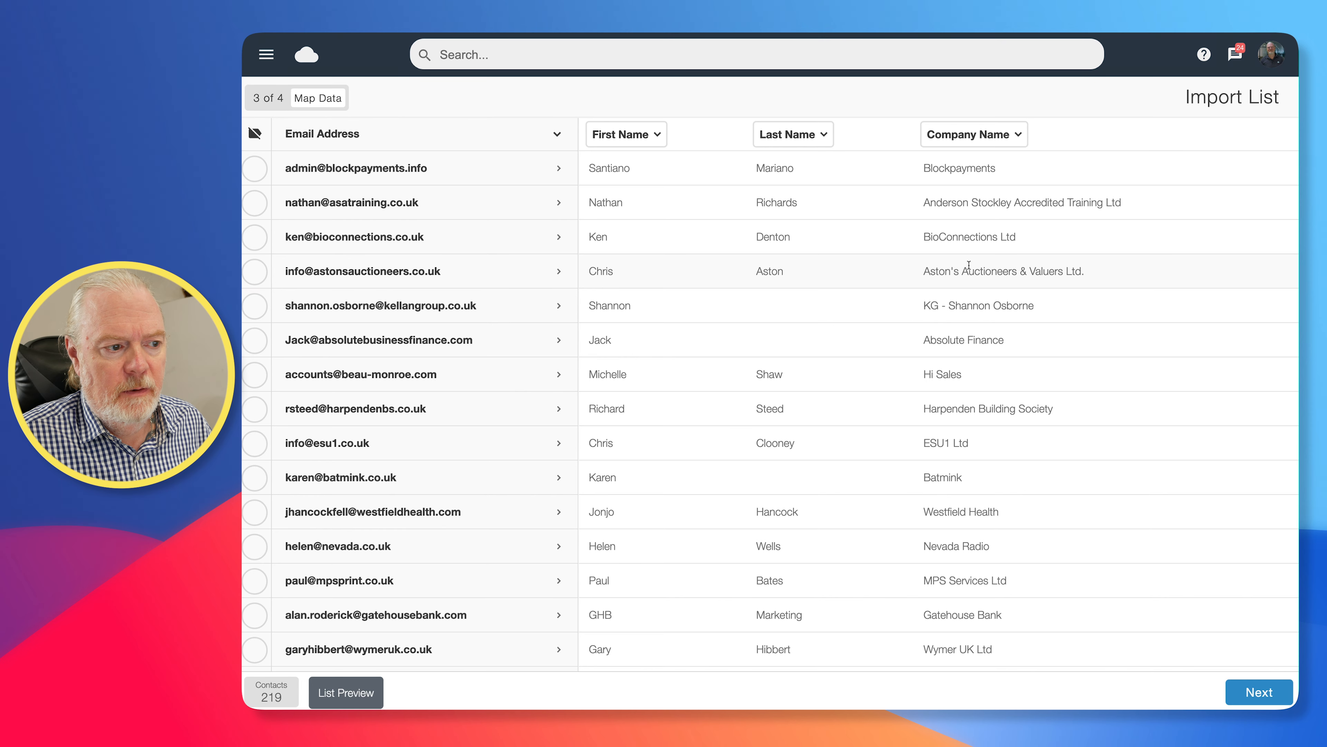
left_click(1262, 695)
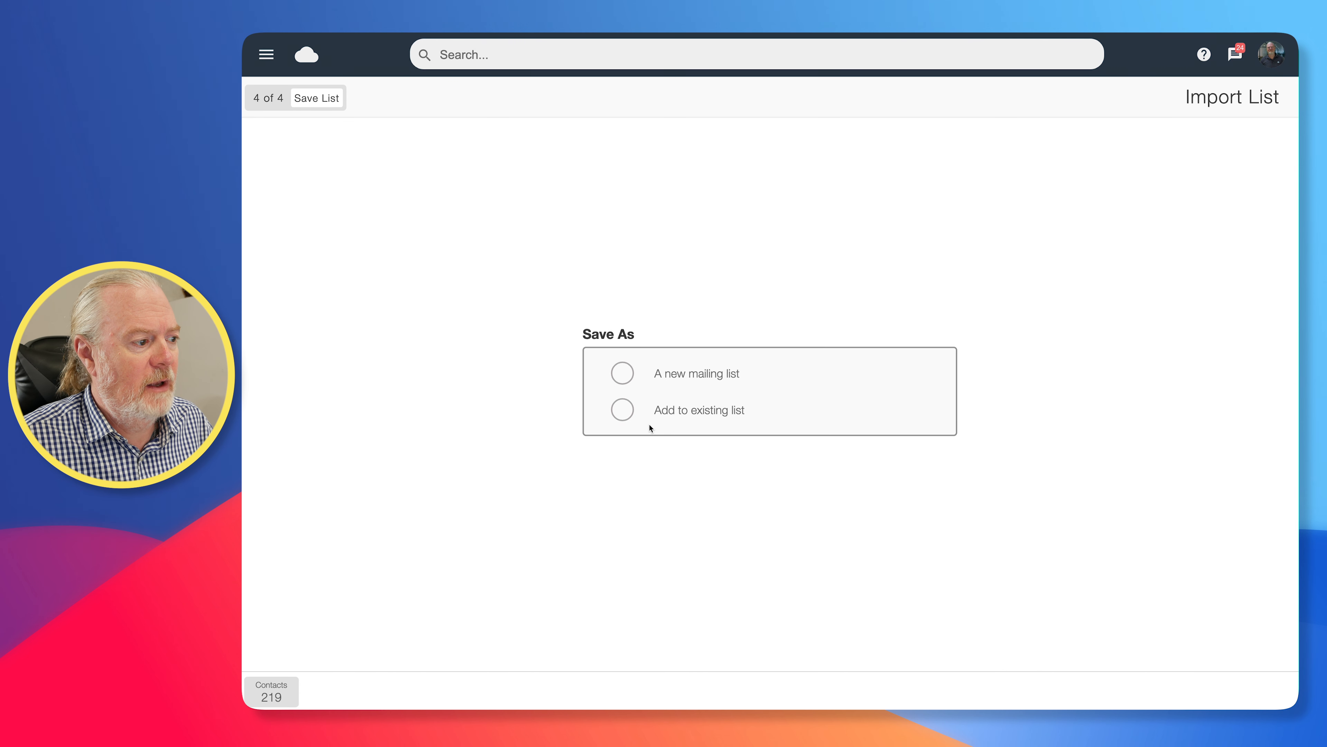
Choose to save the contacts as a new mailing list named "Qtr4 marketing"
left_click(623, 376)
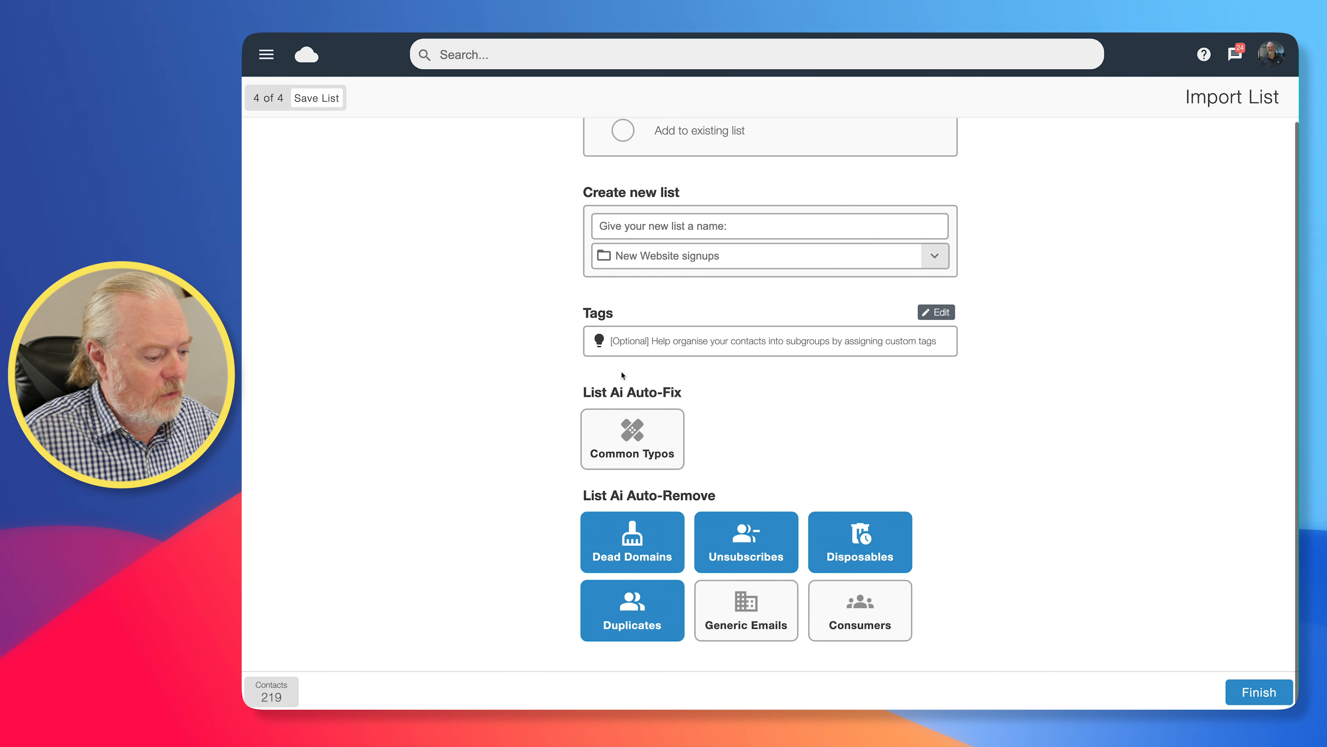
left_click(646, 227)
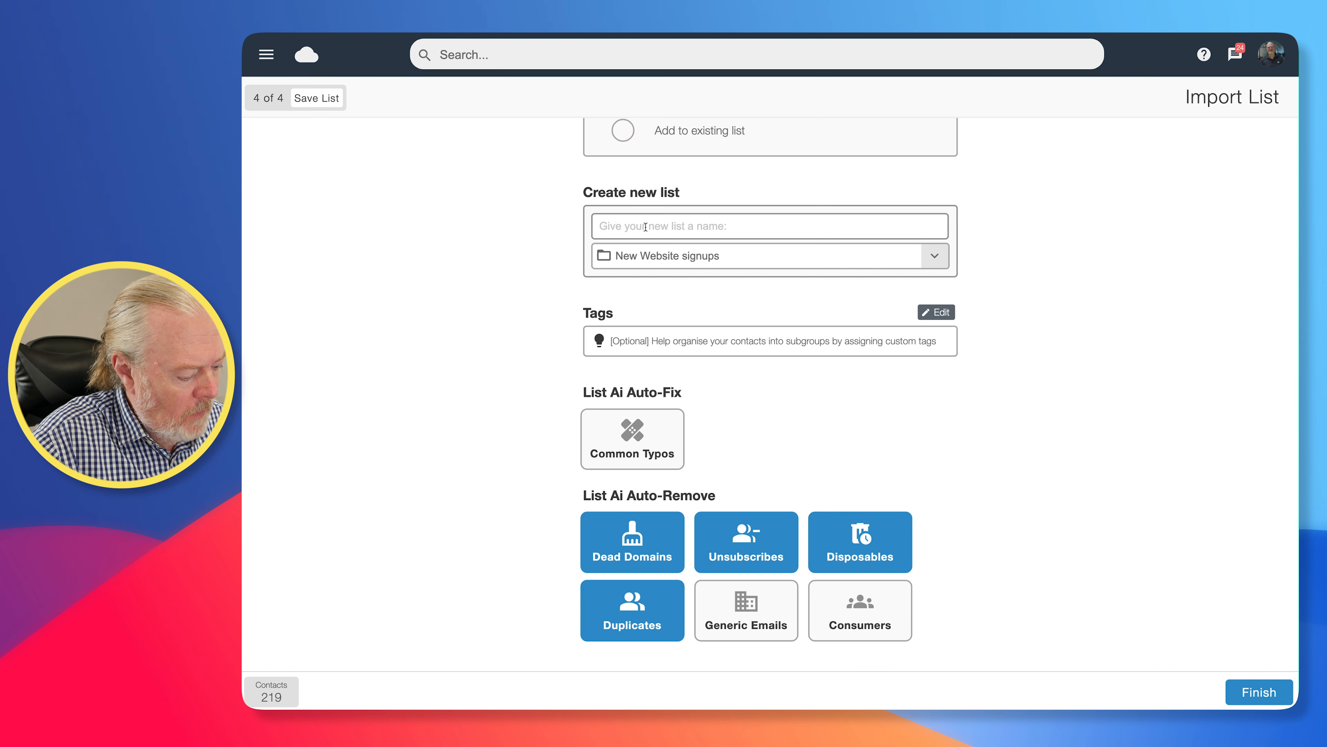
type("Qtr4 m")
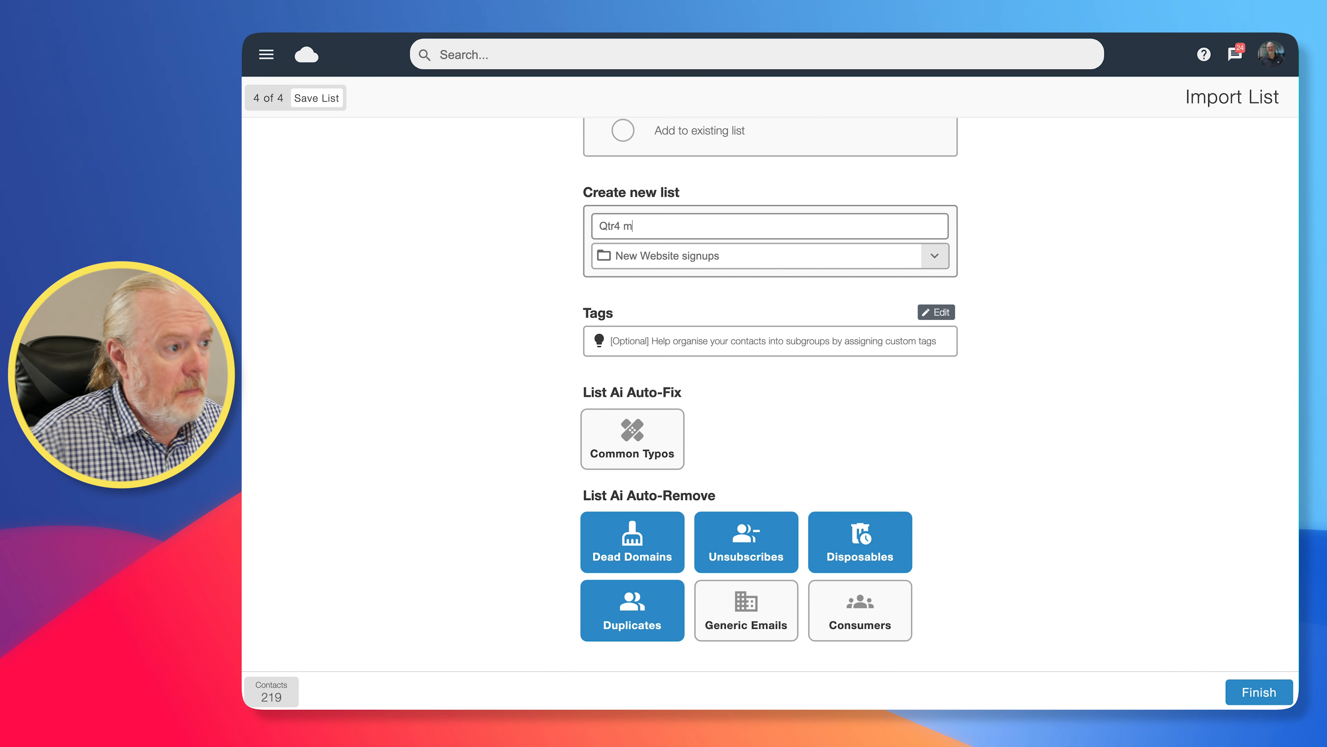
type("arketing")
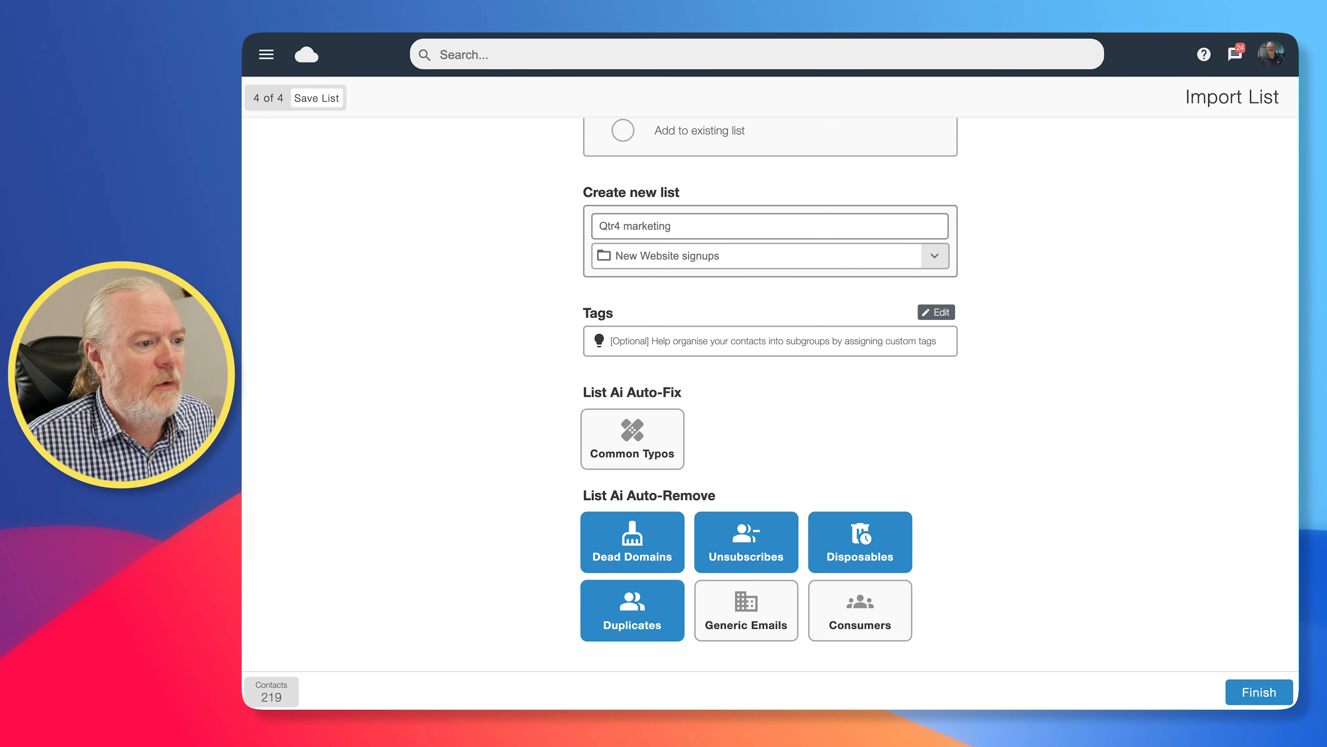
Enable the Common Typos auto-fix, finish the import and exit to the list overview
scroll(730, 392, "down", 1)
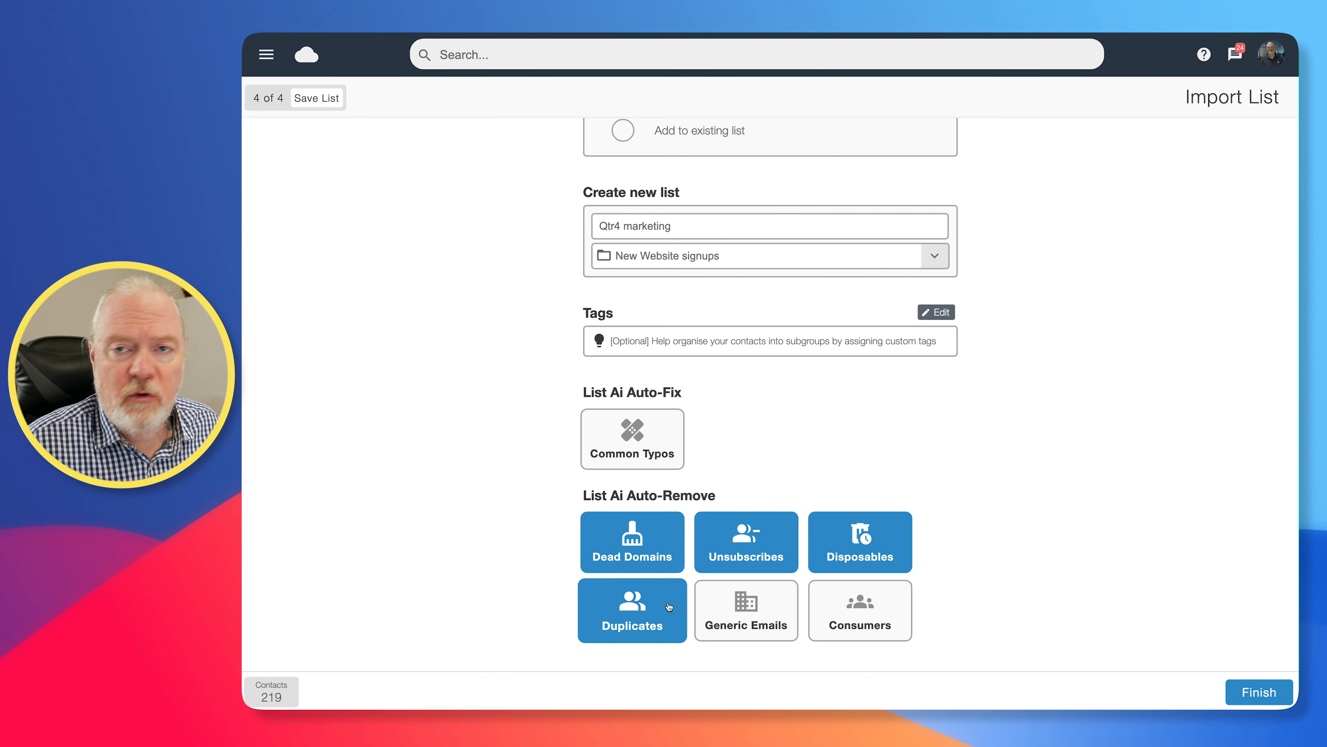
left_click(629, 437)
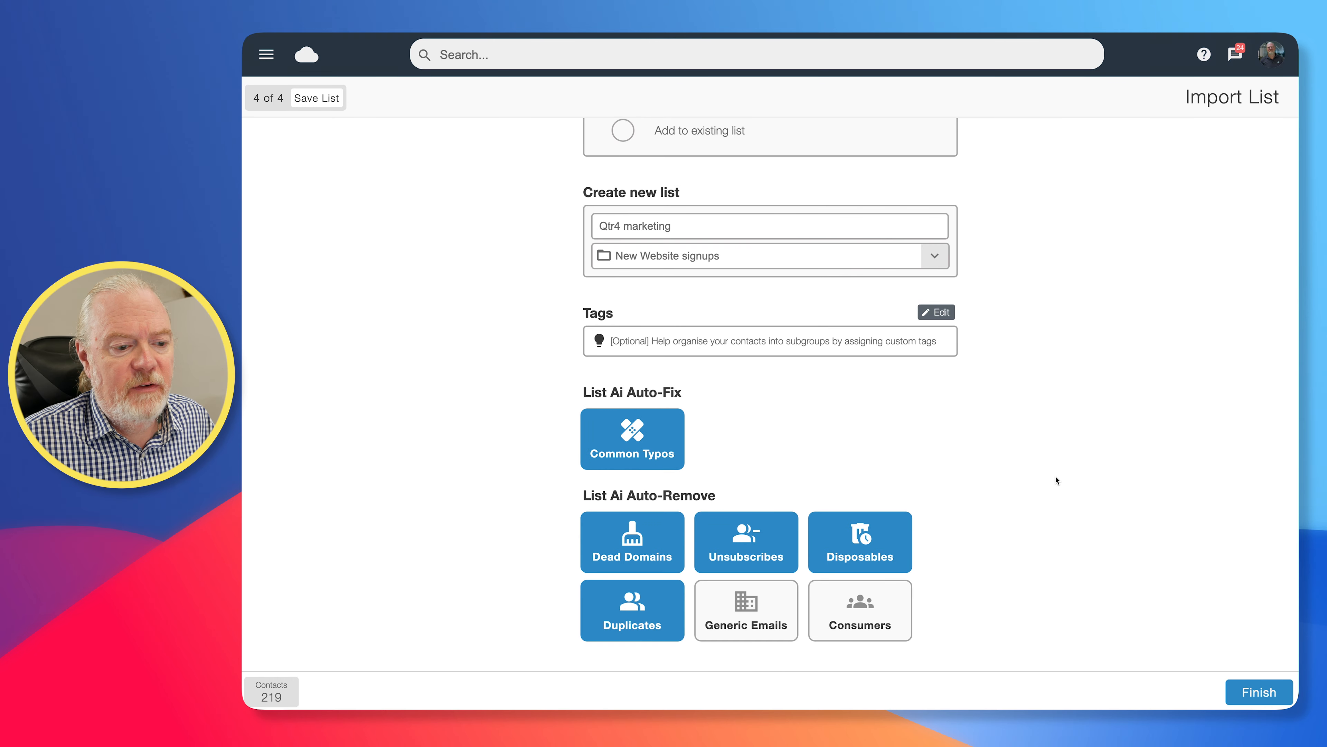
left_click(1257, 696)
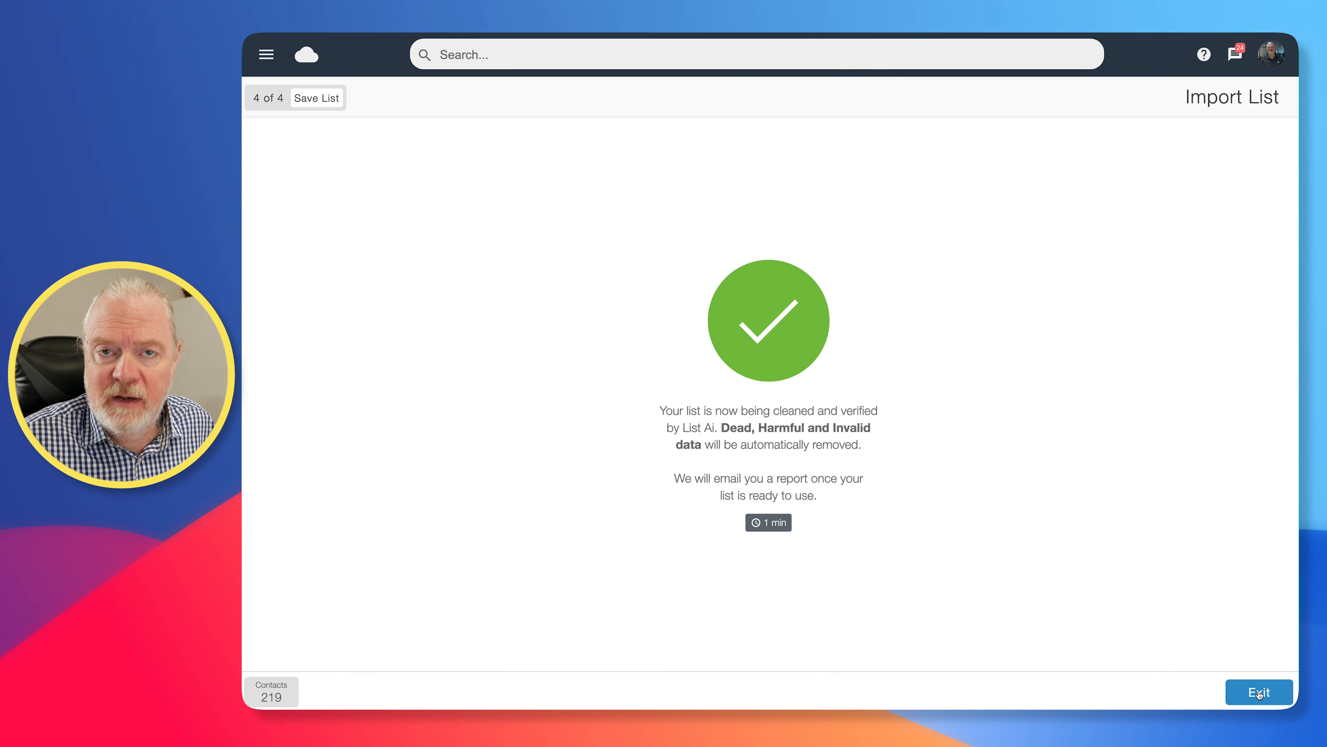
left_click(1259, 692)
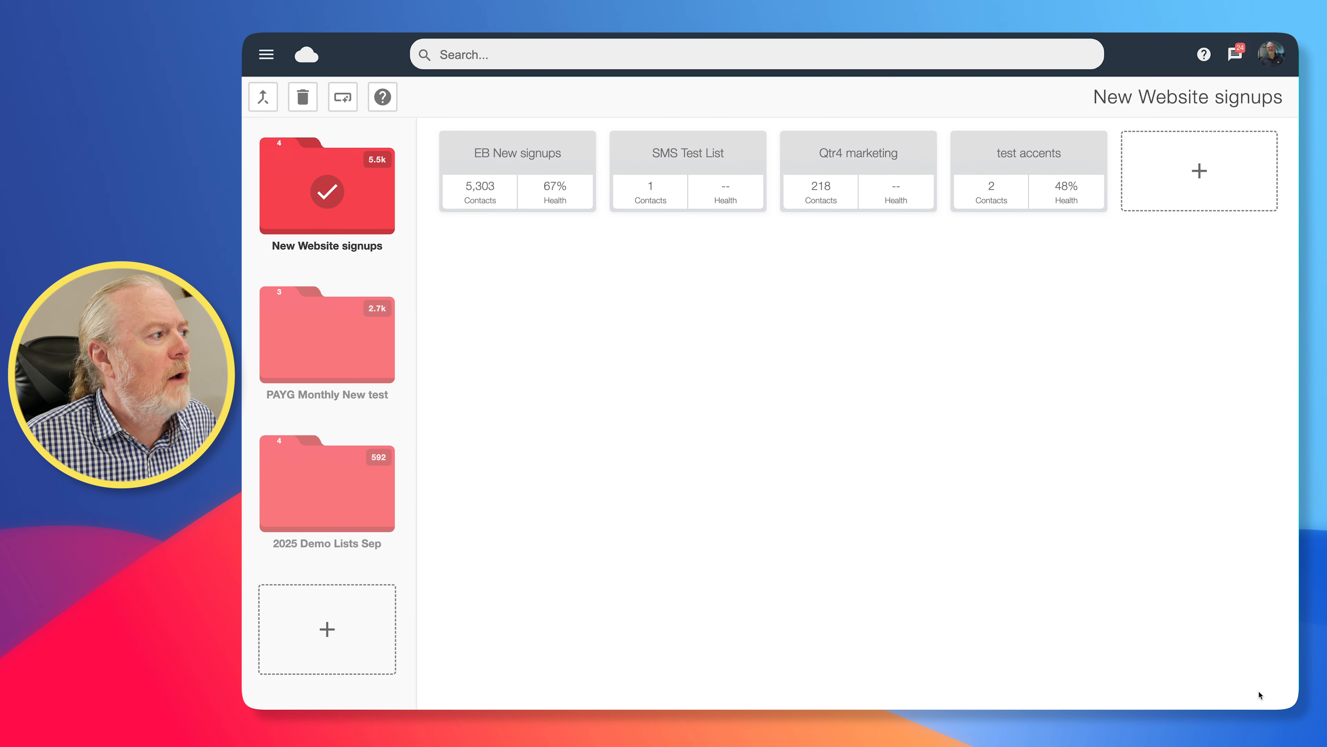
Move the Qtr4 marketing list into the 2025 Demo Lists Sep folder
left_click(266, 54)
left_click(589, 294)
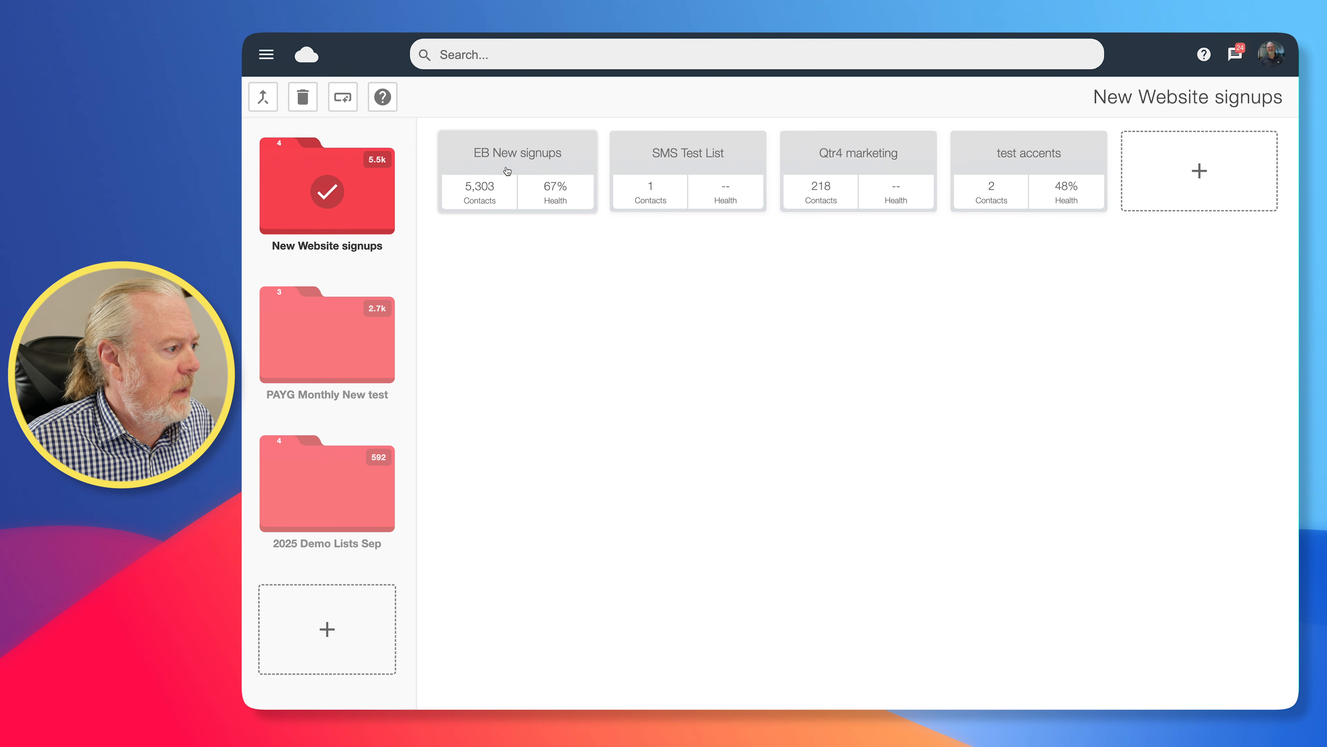
left_click_drag(877, 185, 302, 472)
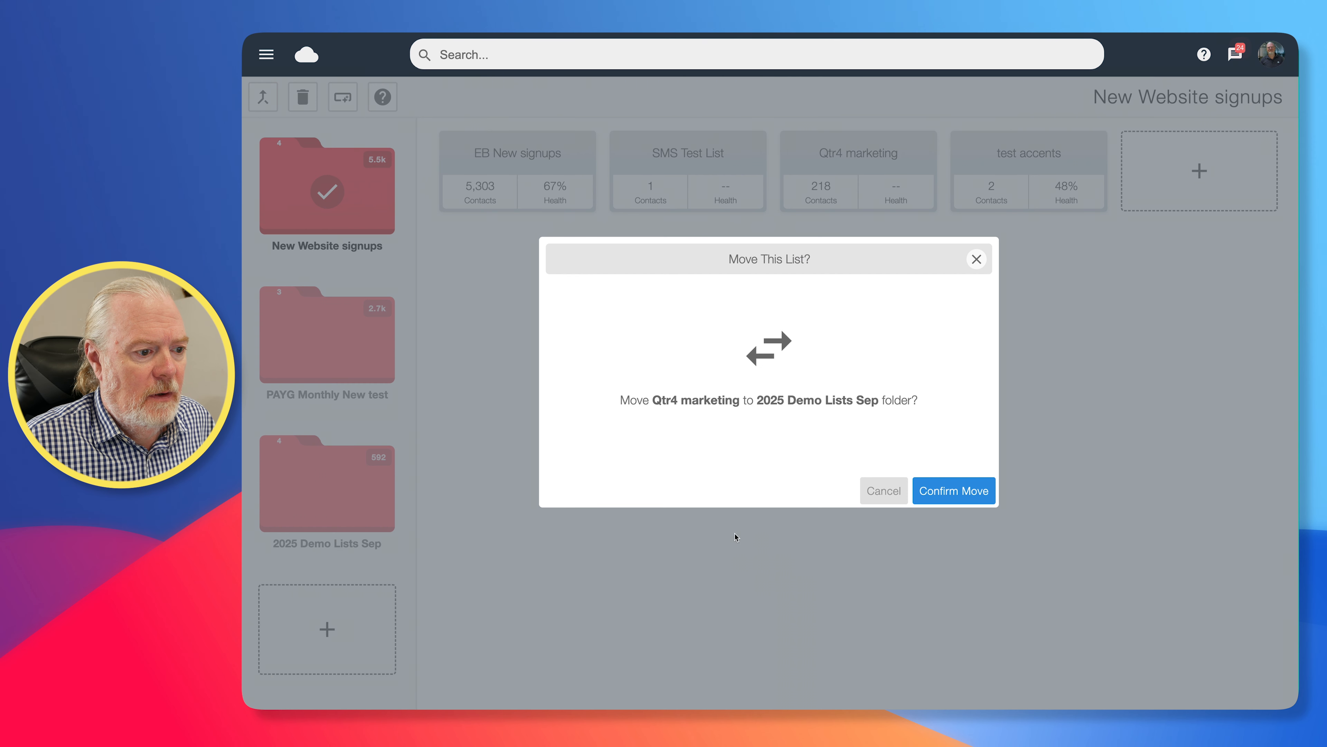
left_click(952, 498)
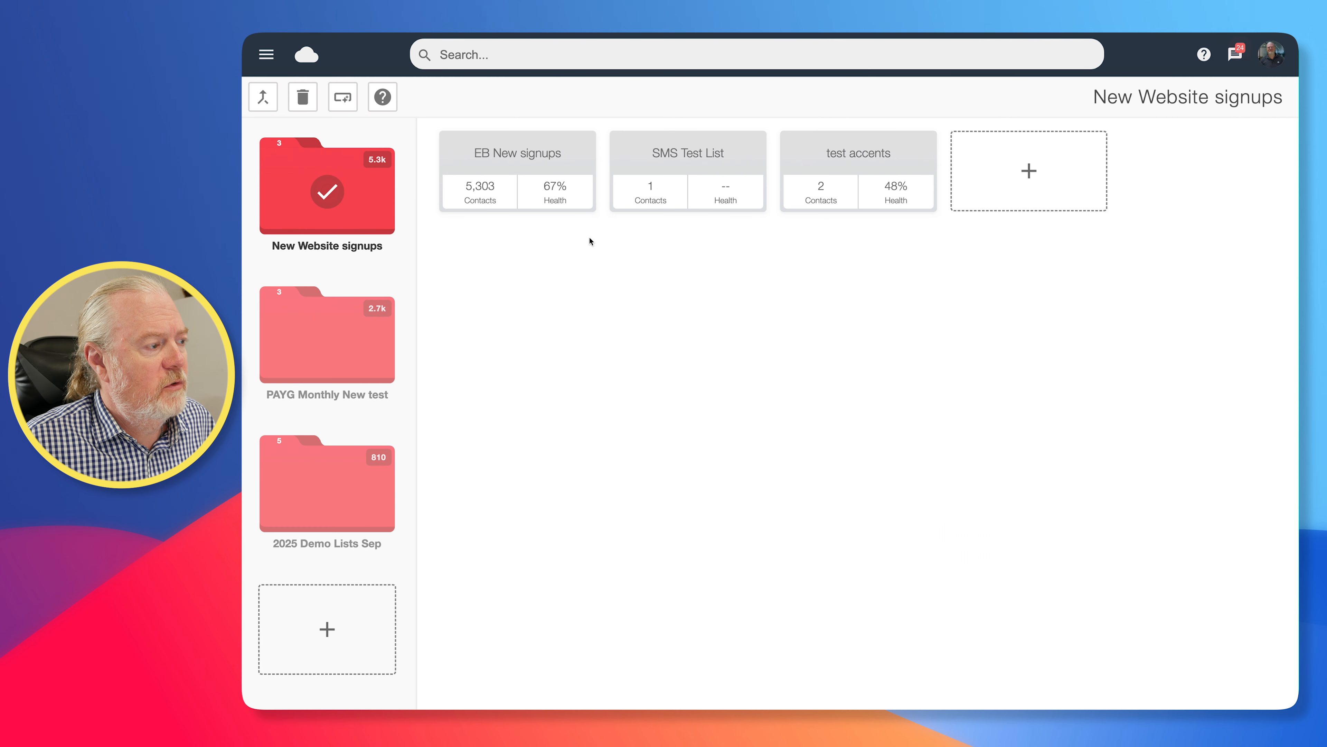
Open the EB New signups list and look over its tag options
left_click(517, 157)
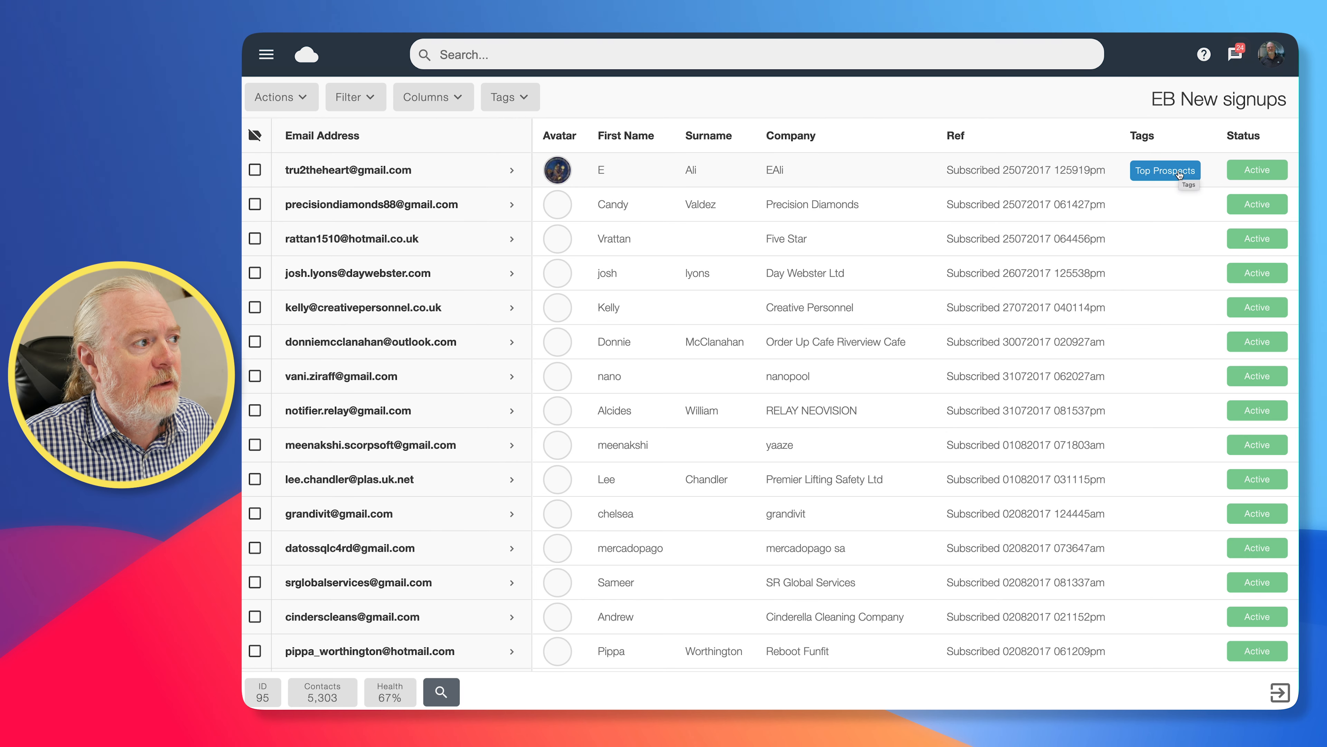
left_click(527, 105)
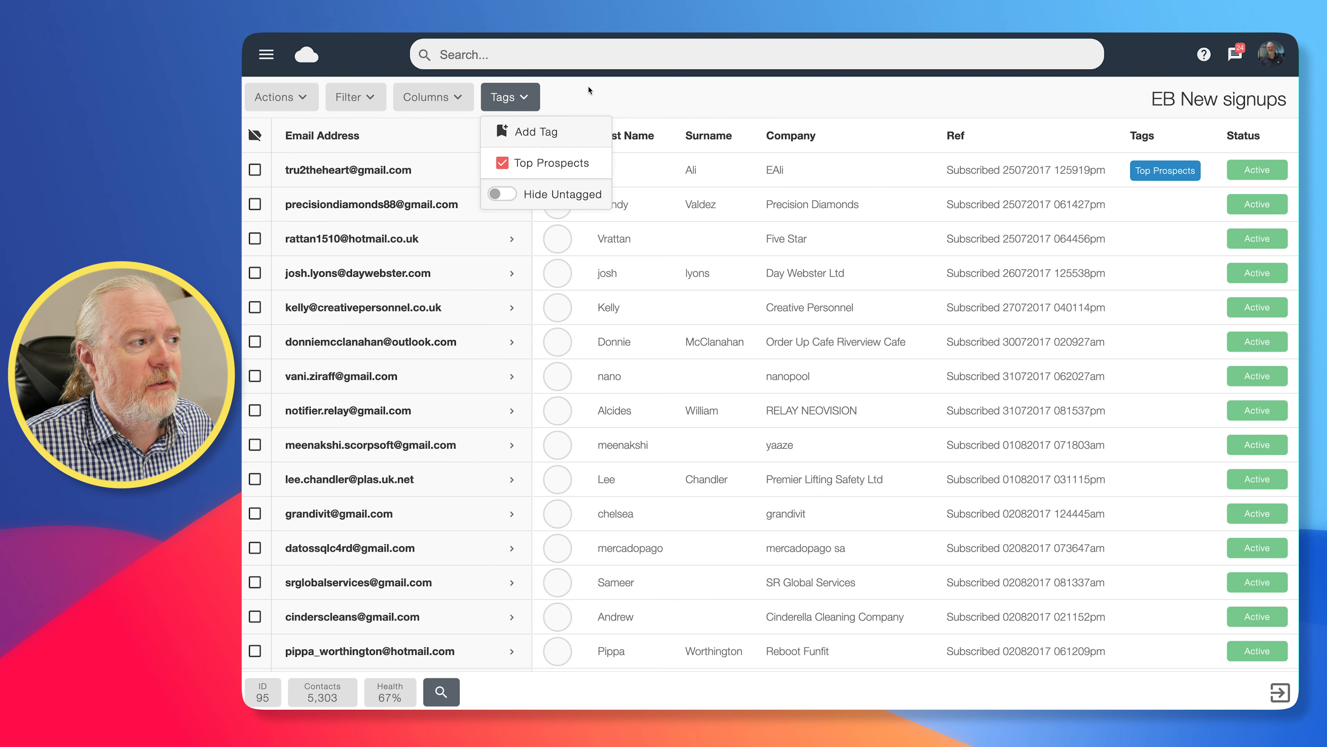
left_click(589, 96)
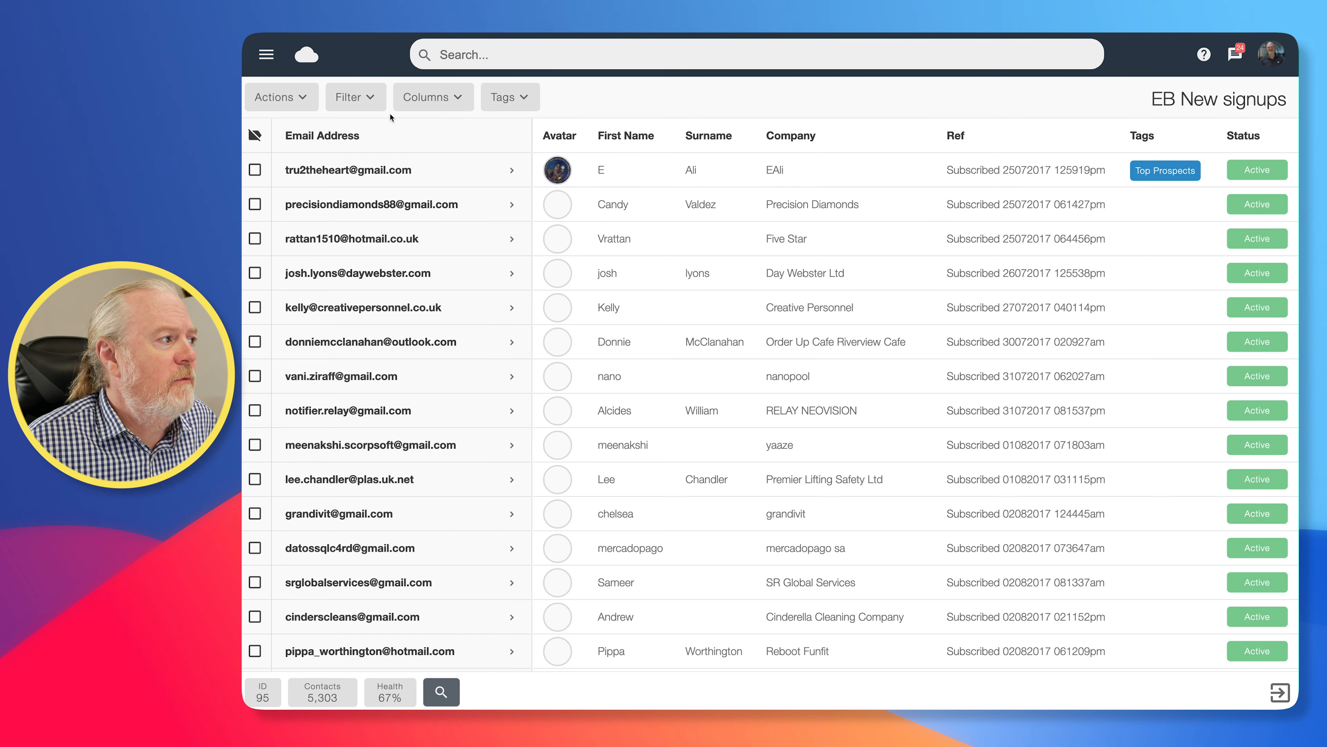
Filter the EB New signups contacts to exclude Active and Bounce statuses, and check the Status column of the remaining contacts
left_click(361, 102)
left_click(347, 163)
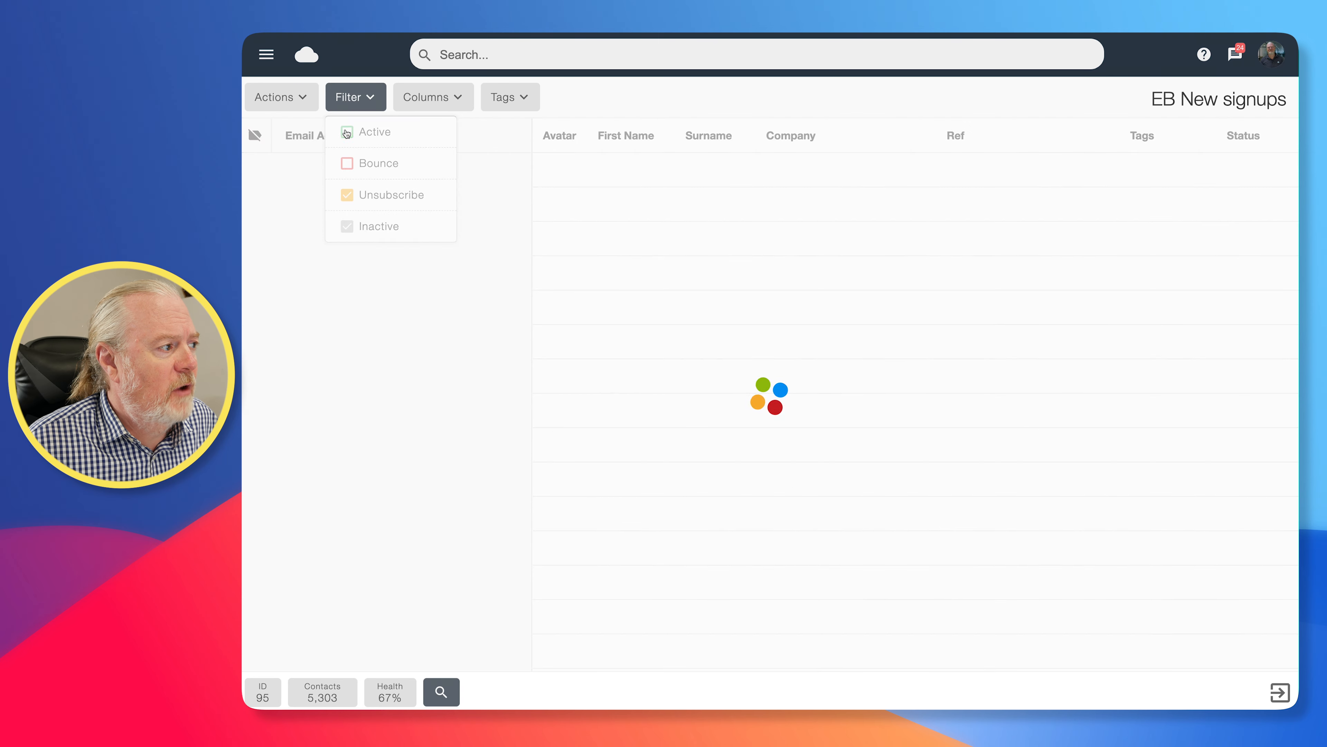
left_click(582, 104)
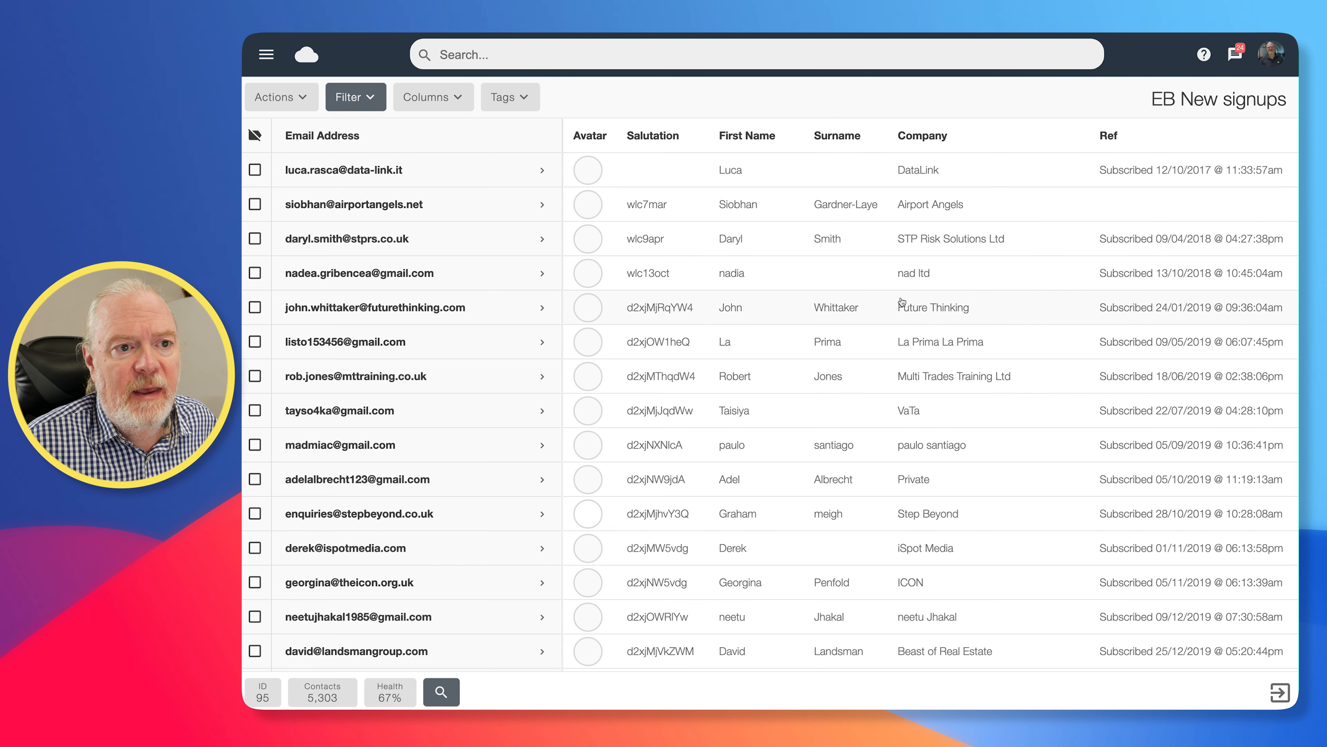
scroll(903, 302, "right", 3)
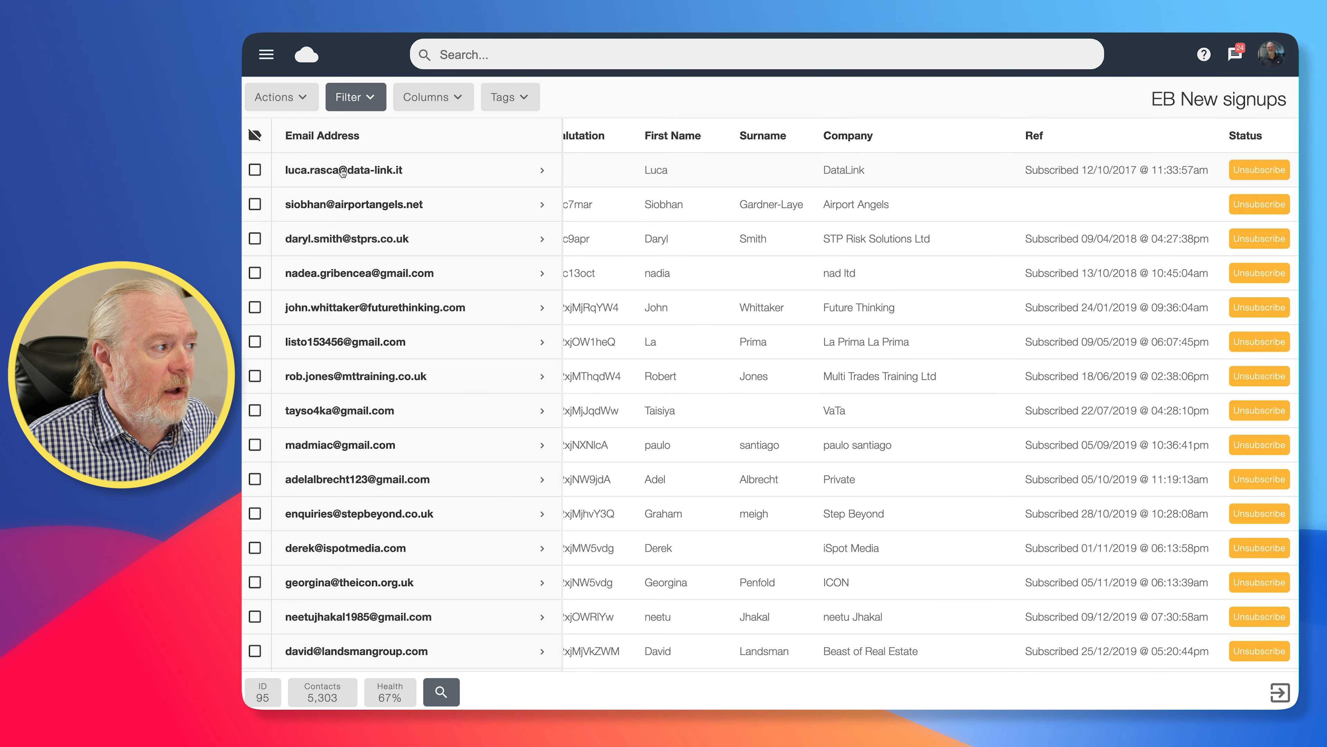
Open the first unsubscribed contact's profile, review its details, subscription reference and activity feed, and exit to the list overview
left_click(342, 172)
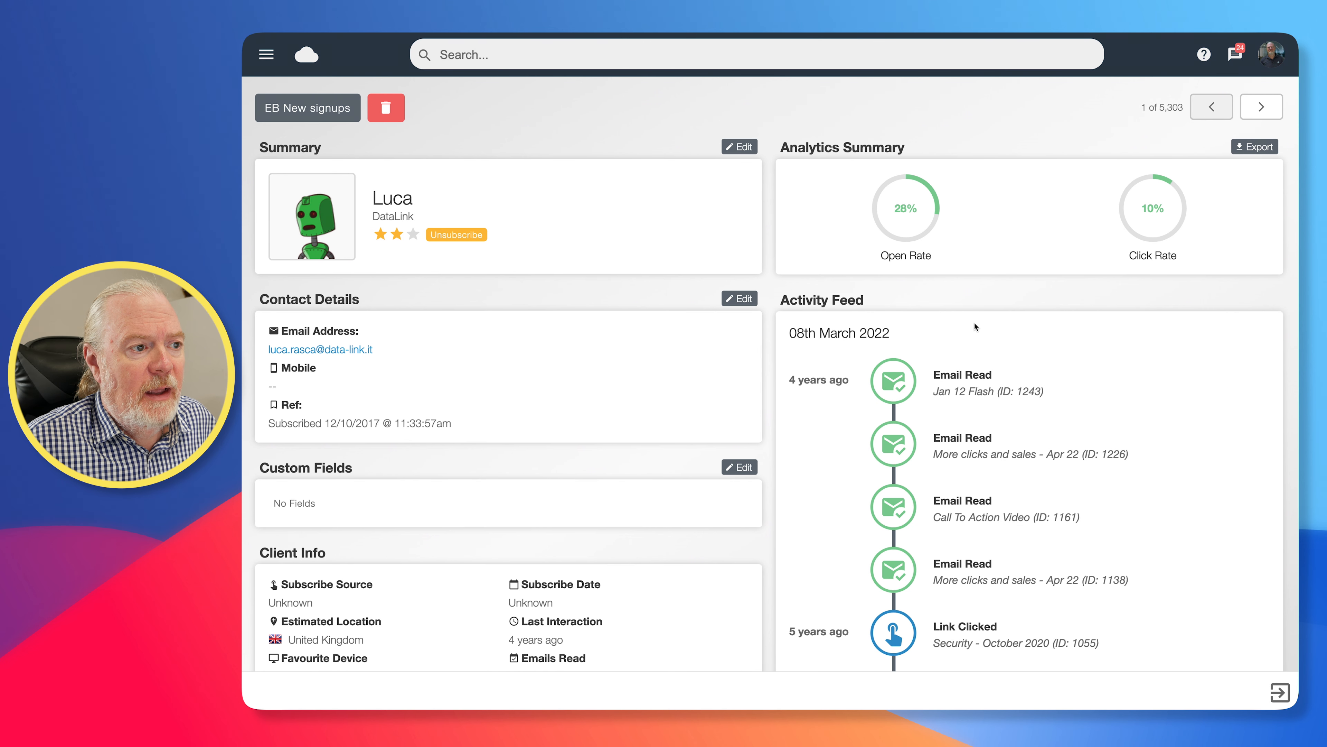
scroll(975, 326, "down", 3)
scroll(920, 387, "up", 2)
scroll(910, 400, "up", 1)
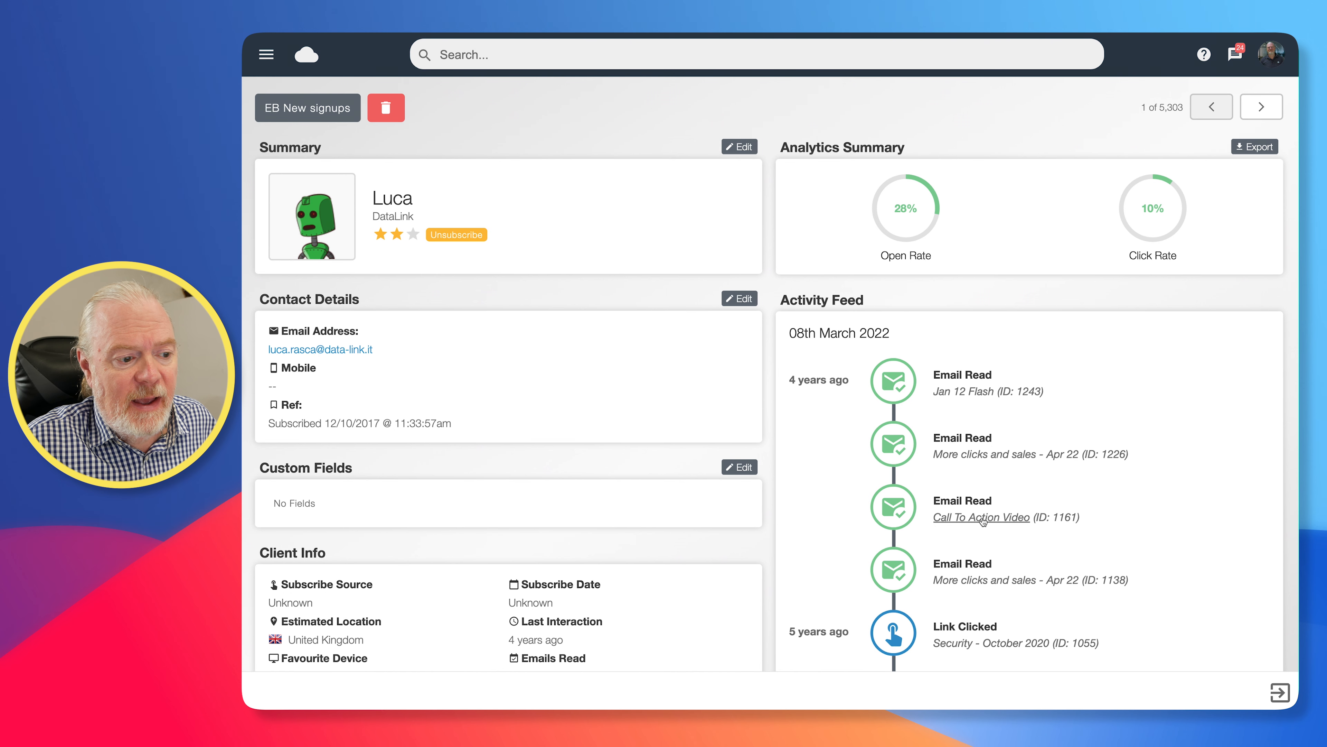
scroll(995, 567, "down", 8)
scroll(995, 568, "up", 8)
left_click_drag(296, 426, 462, 428)
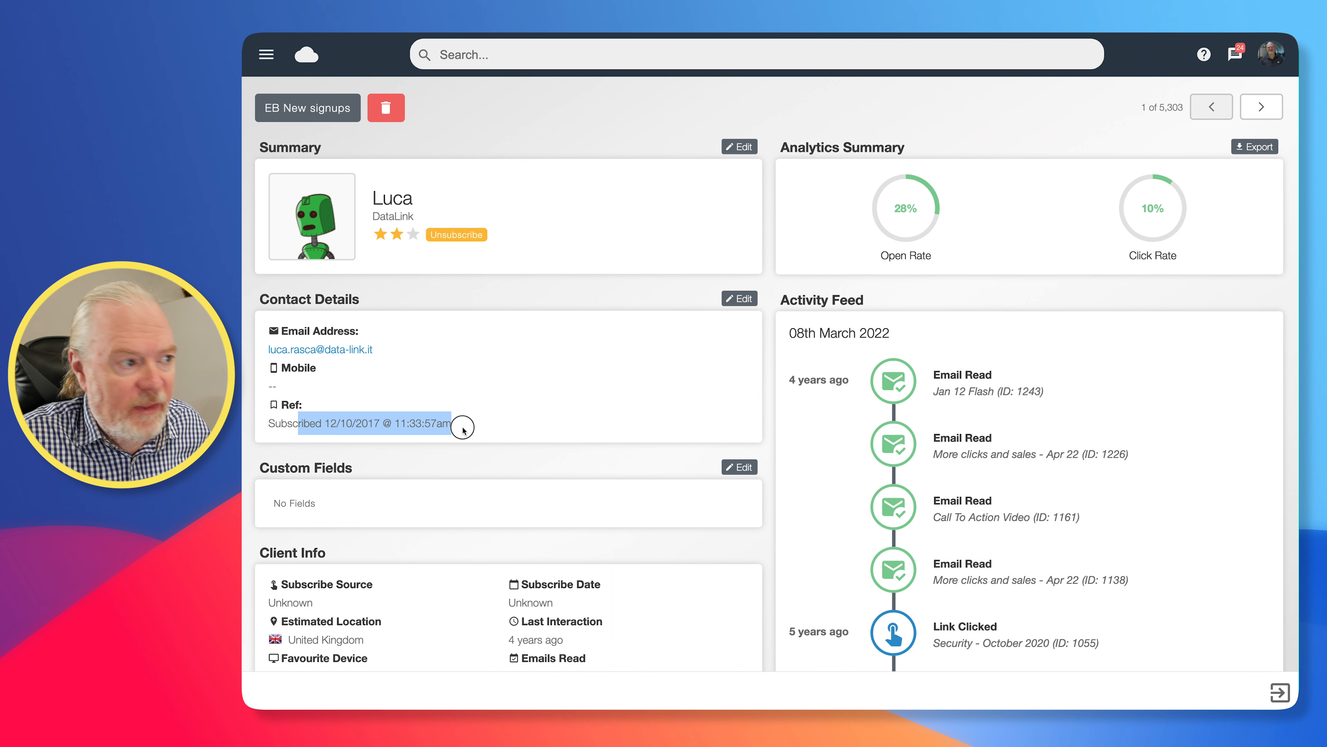
left_click(509, 295)
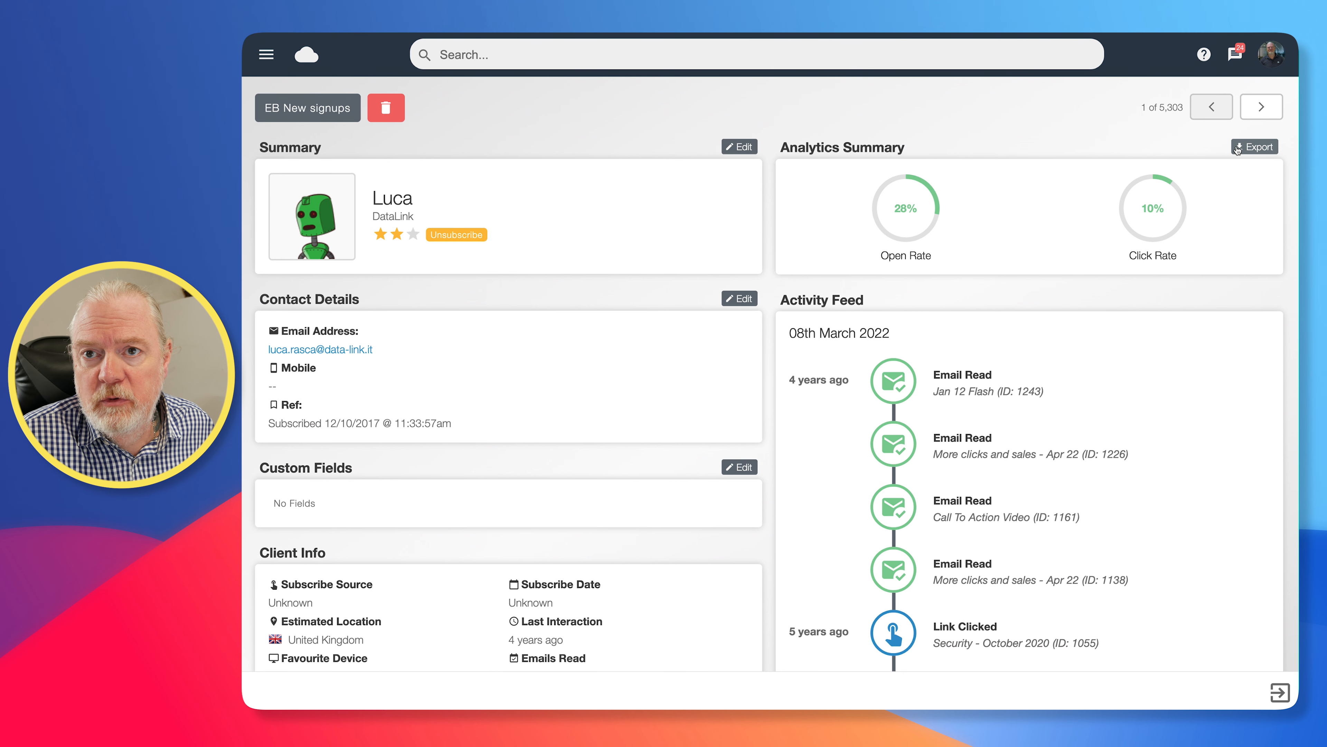
left_click(1278, 696)
left_click(1278, 697)
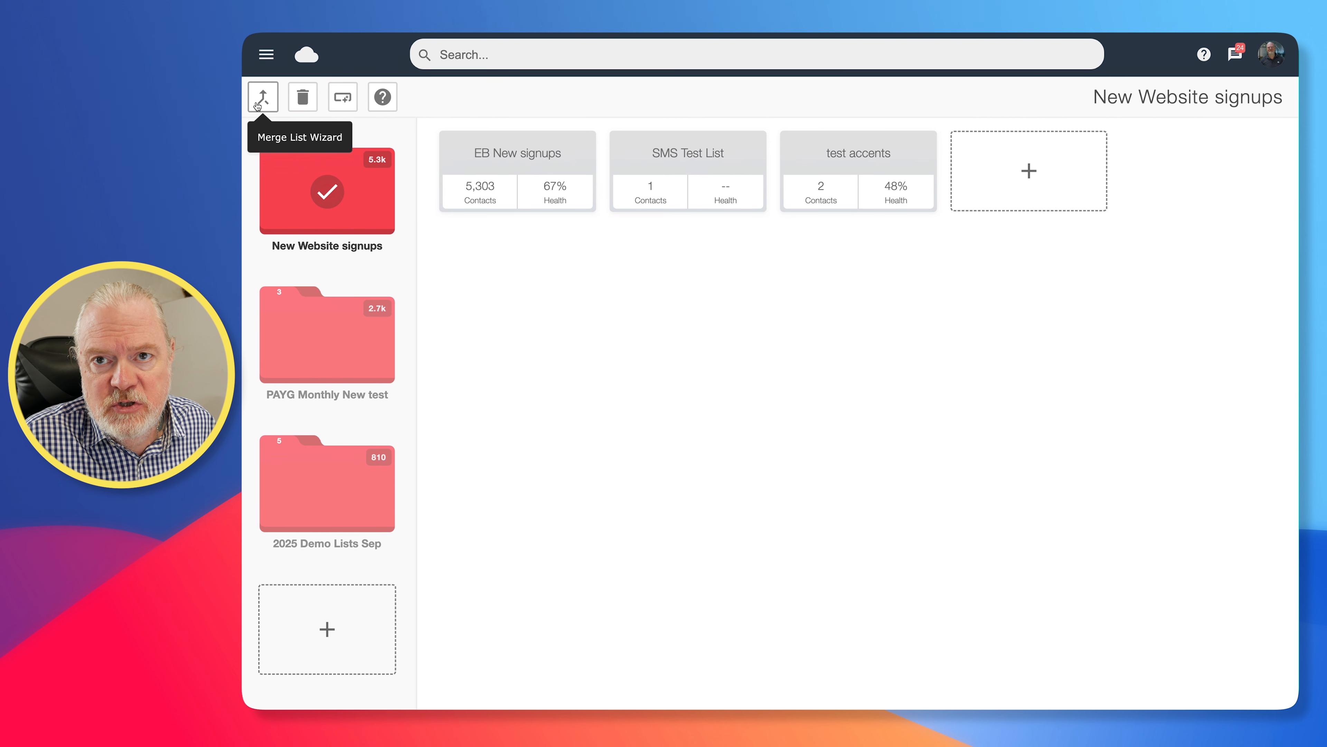
Delete the "test accents" list from the New Website signups folder and confirm the deletion
left_click(302, 98)
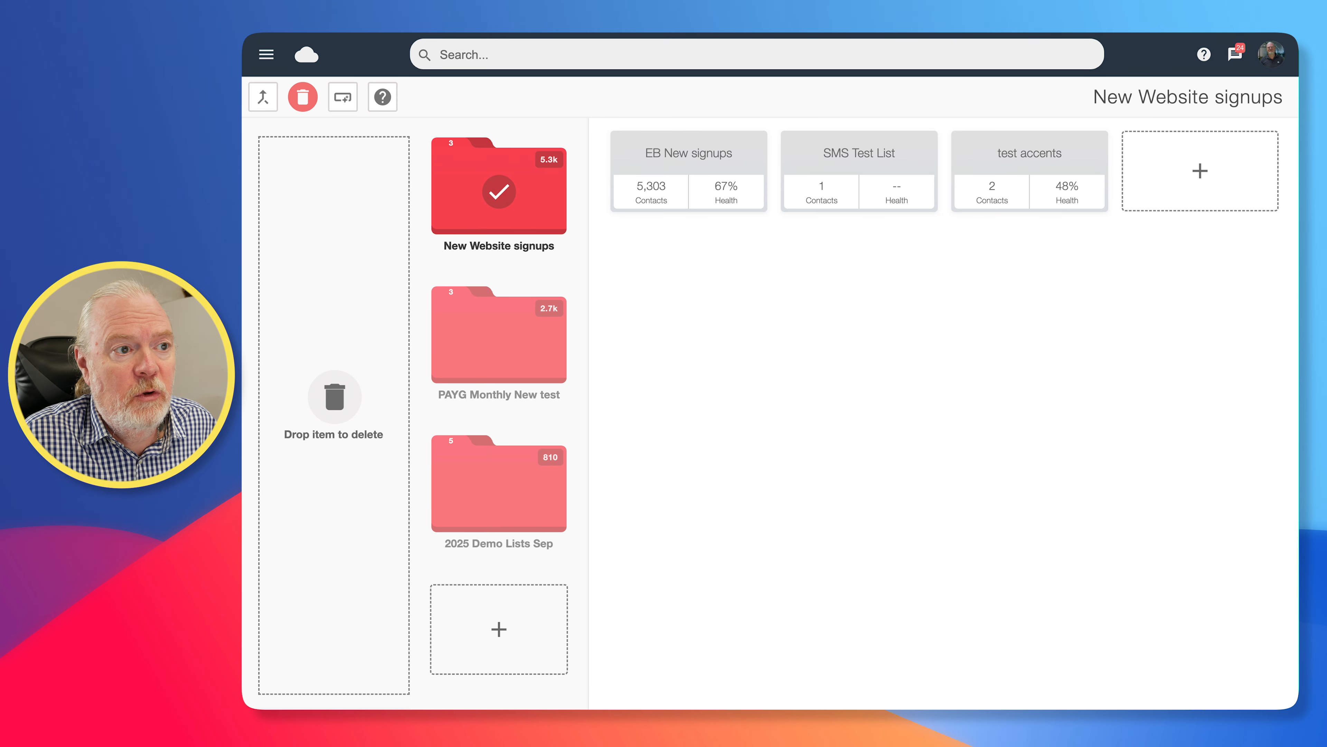
left_click_drag(1029, 151, 324, 212)
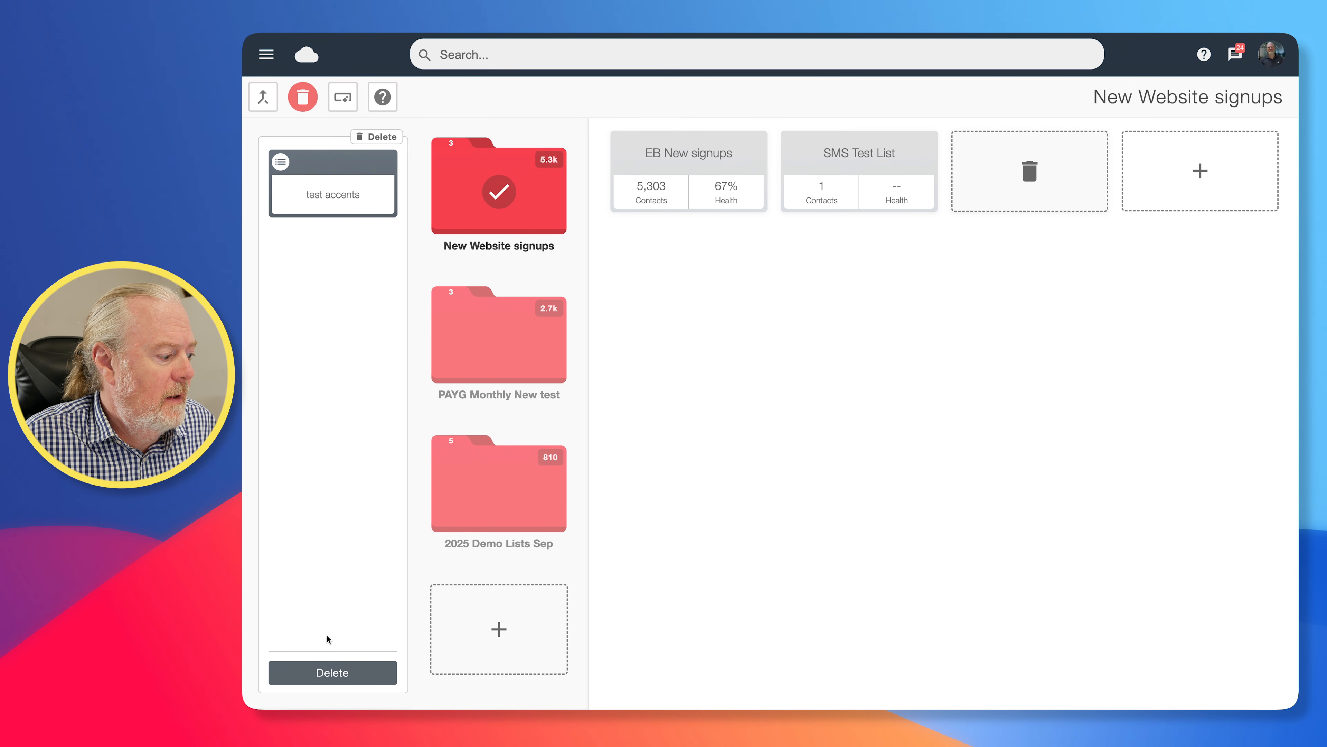
left_click(331, 674)
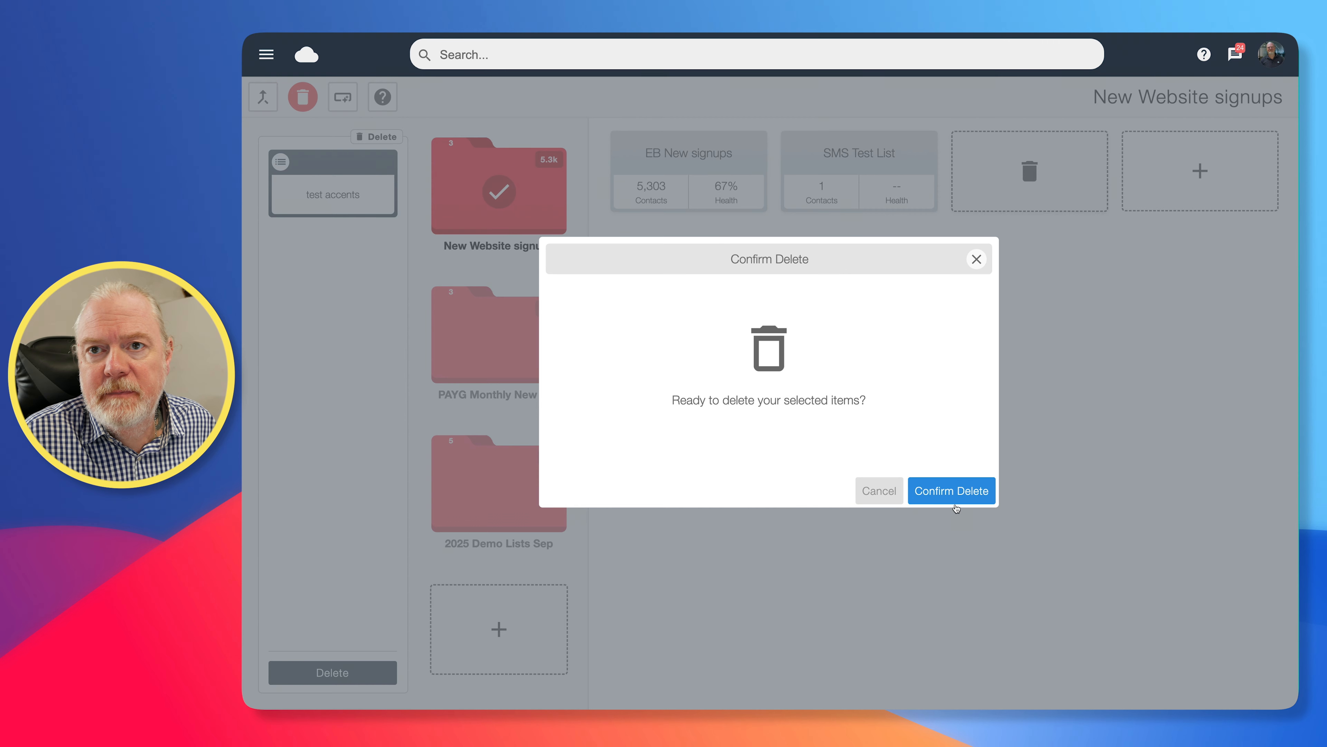
left_click(951, 495)
left_click(960, 489)
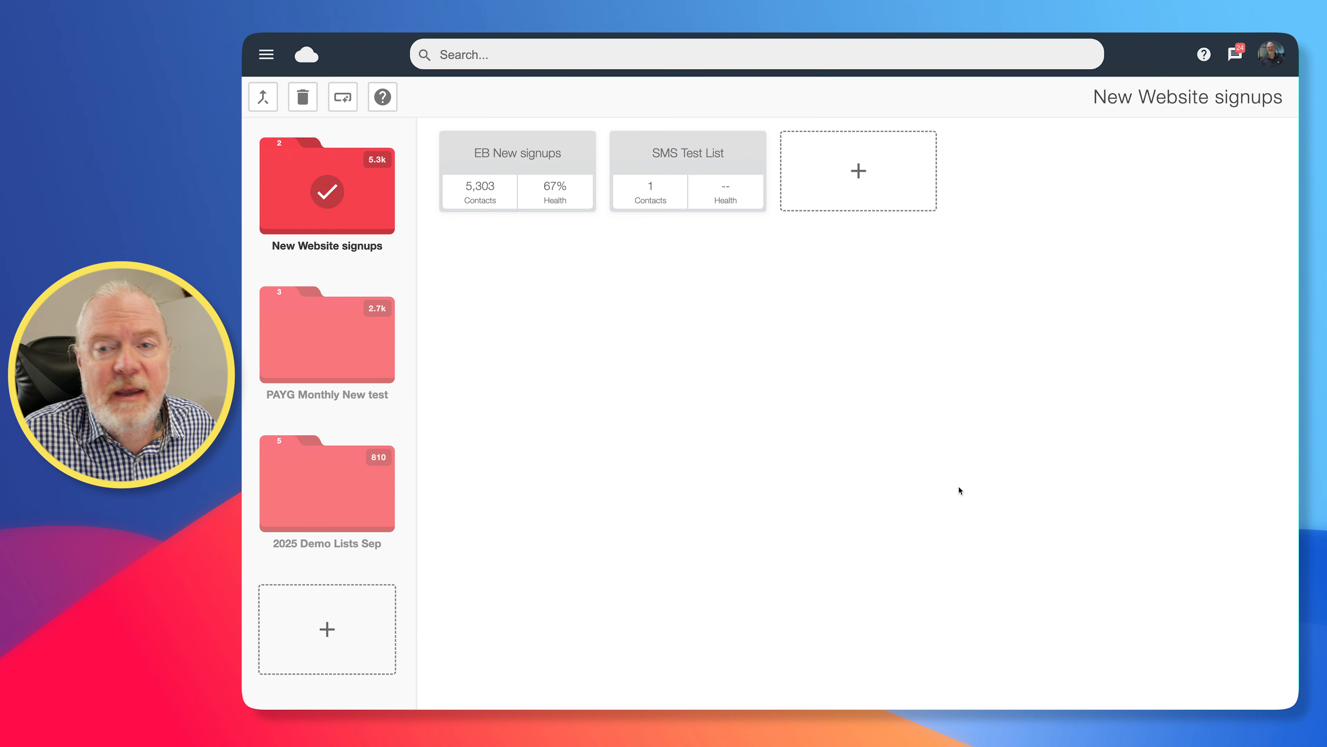